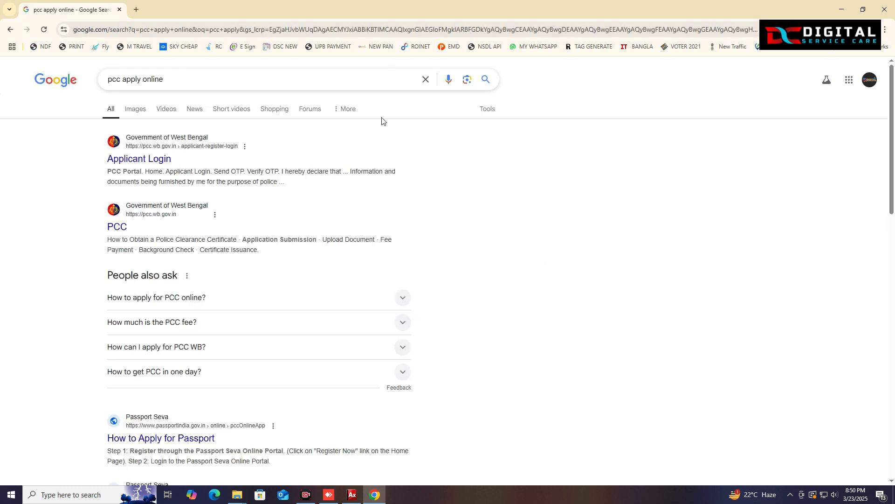
On the PCC portal's applicant login, accept the declaration and request an OTP for the mobile number
click(159, 208)
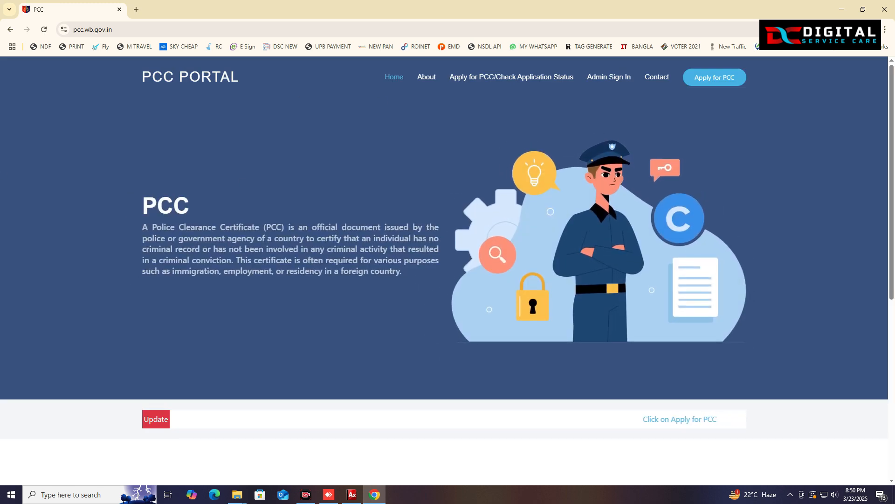
click(711, 81)
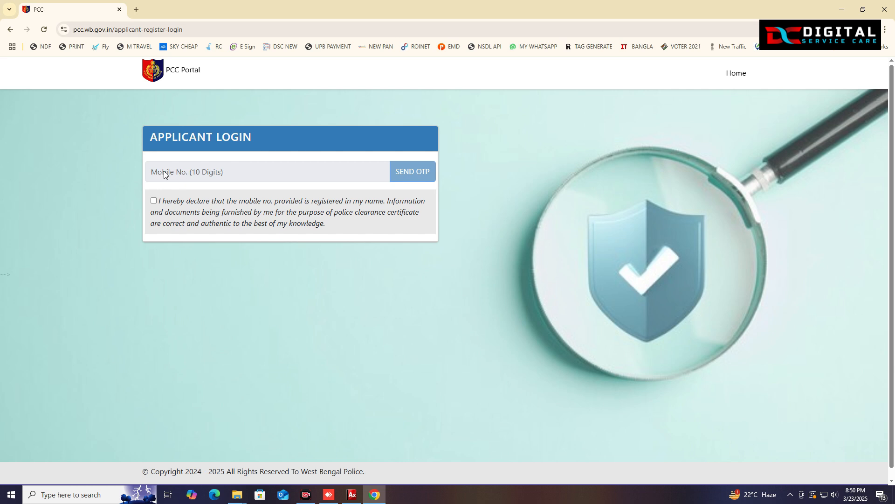
click(159, 202)
click(194, 174)
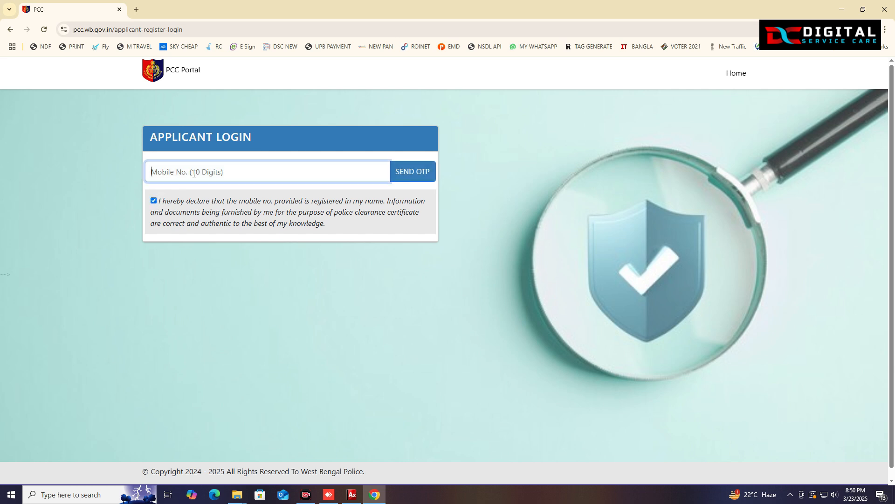
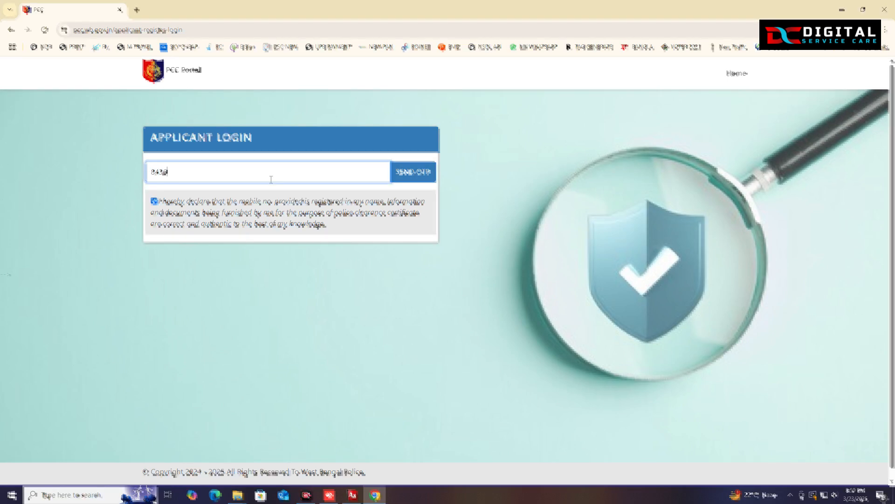
click(419, 172)
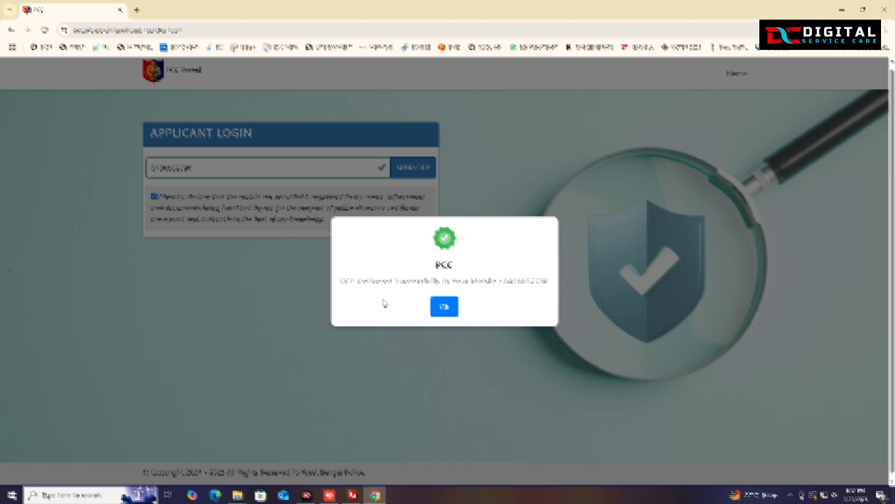
click(444, 308)
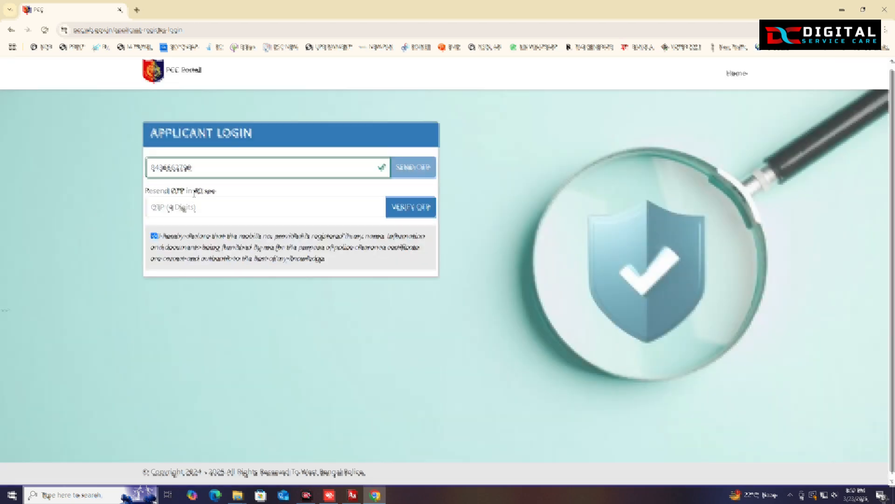
Enter the received login OTP, verify it and close the confirmation message
click(189, 205)
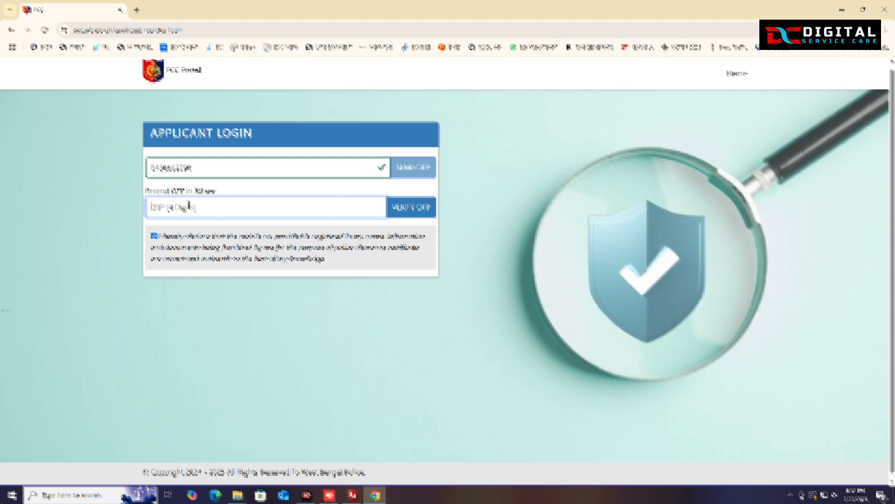
click(417, 212)
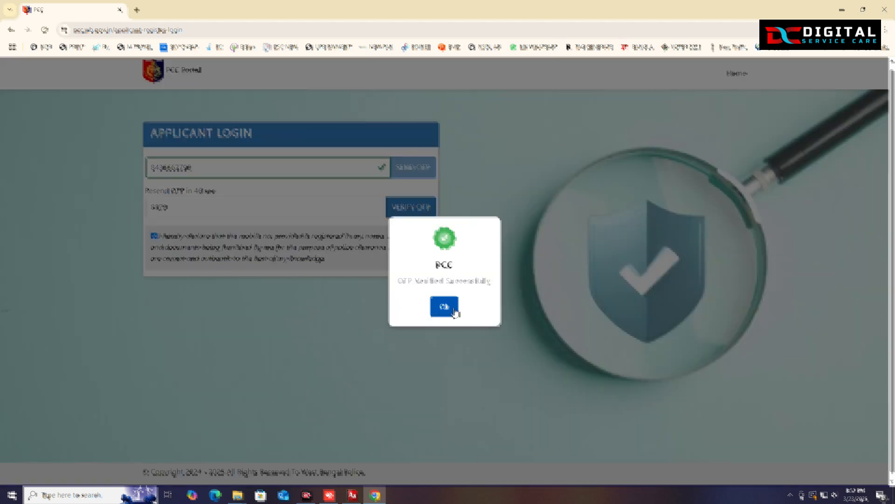
click(451, 310)
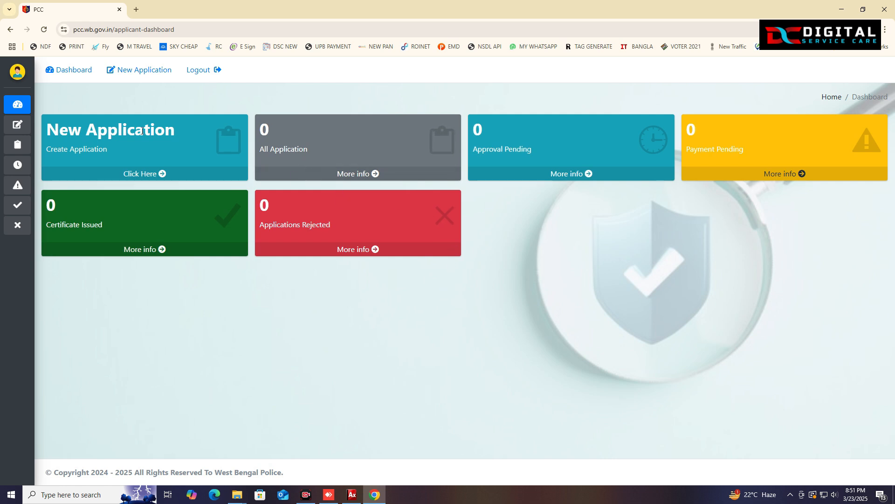
click(74, 70)
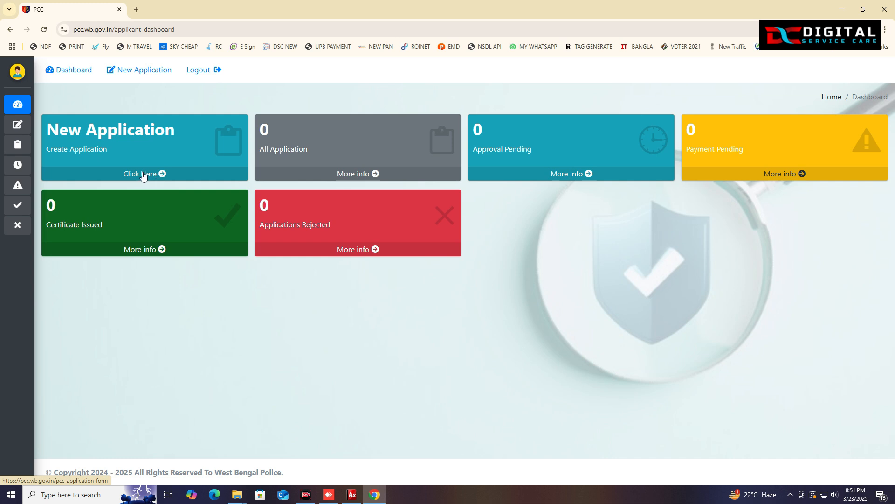
click(791, 494)
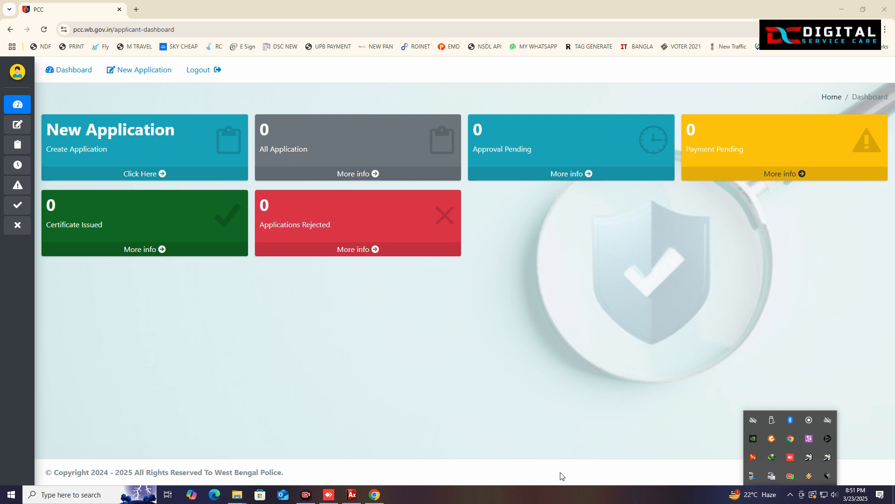
click(534, 448)
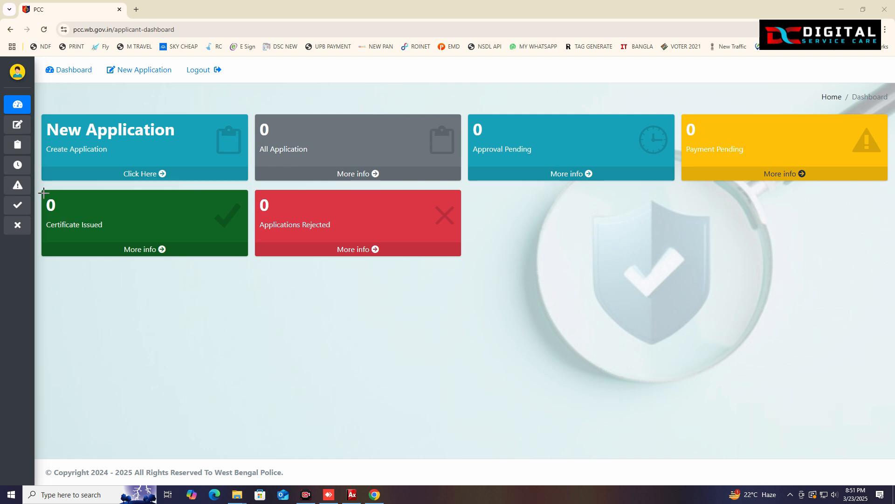
drag(40, 117, 197, 143)
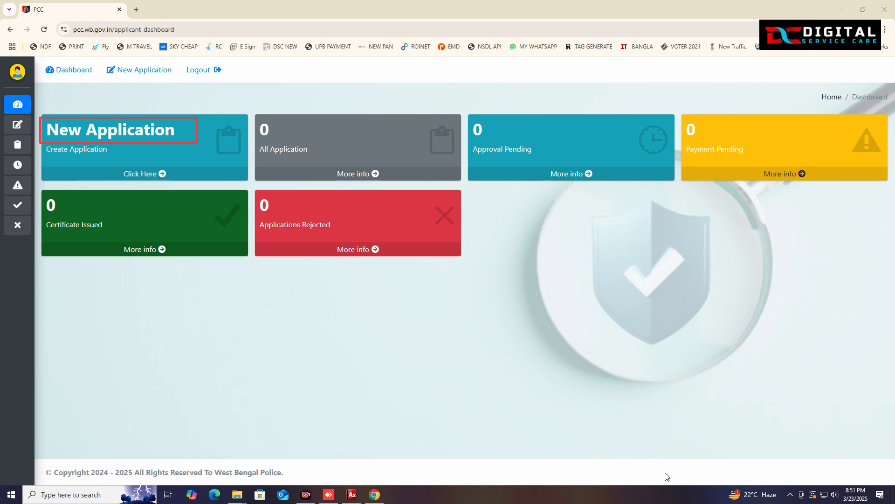
Start a new PCC application and enter the applicant's Aadhaar number
click(164, 174)
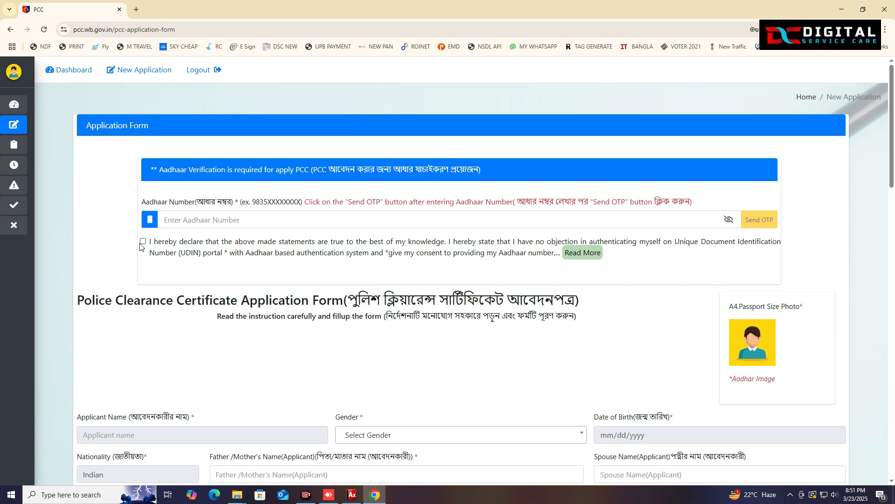
click(185, 221)
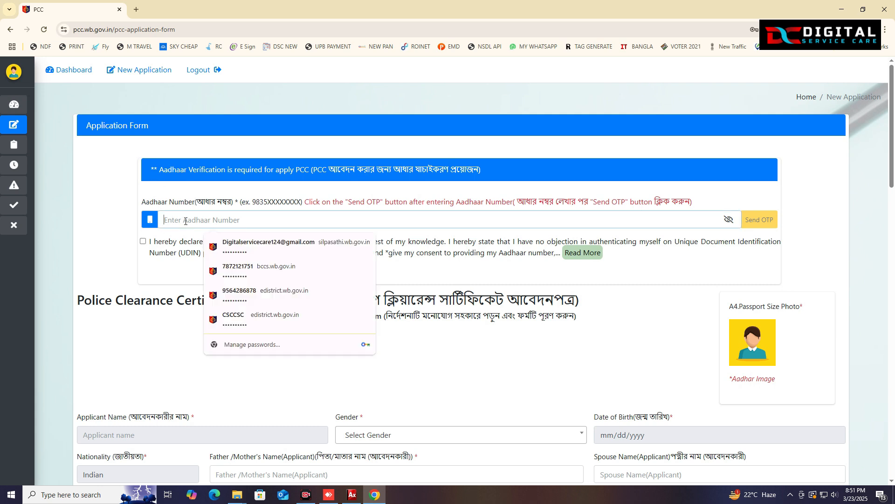
text(••••)
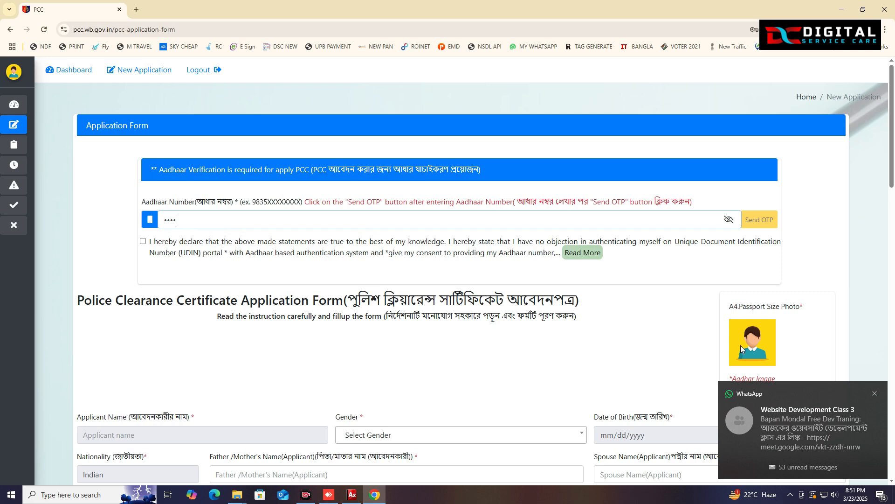
click(875, 394)
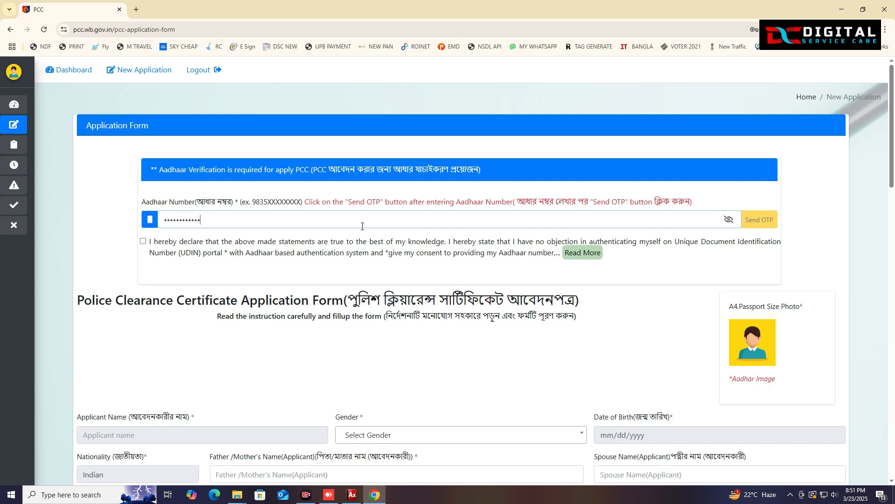
Accept the Aadhaar consent declaration and request an OTP, dismissing the resulting timeout error
click(142, 241)
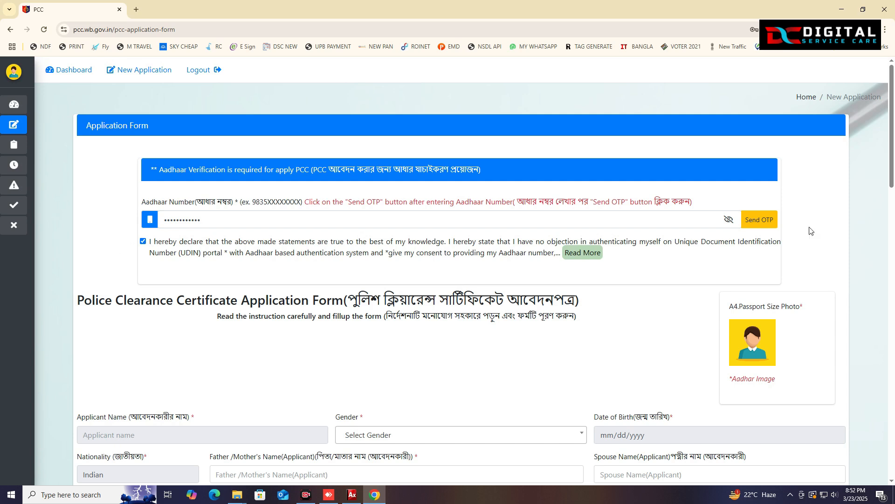
click(759, 224)
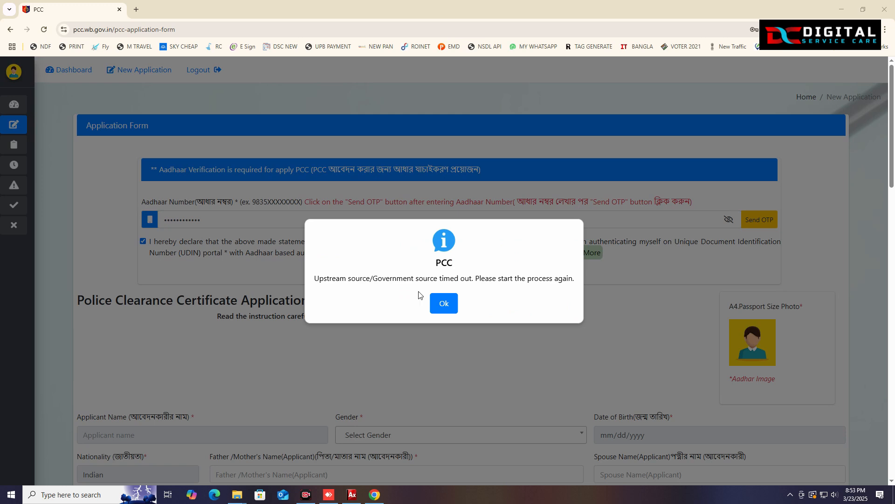
drag(575, 281, 529, 281)
click(444, 303)
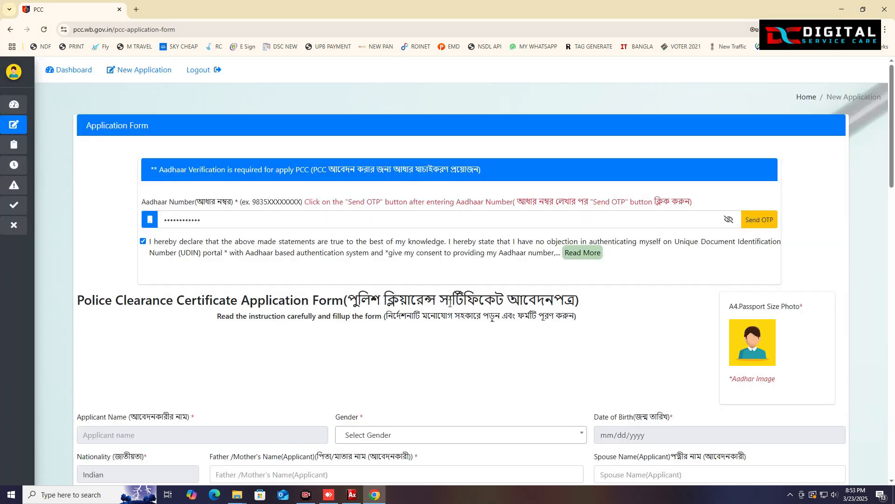
Re-request the Aadhaar OTP, enter and verify the code, and accept the profile-validated message
click(749, 225)
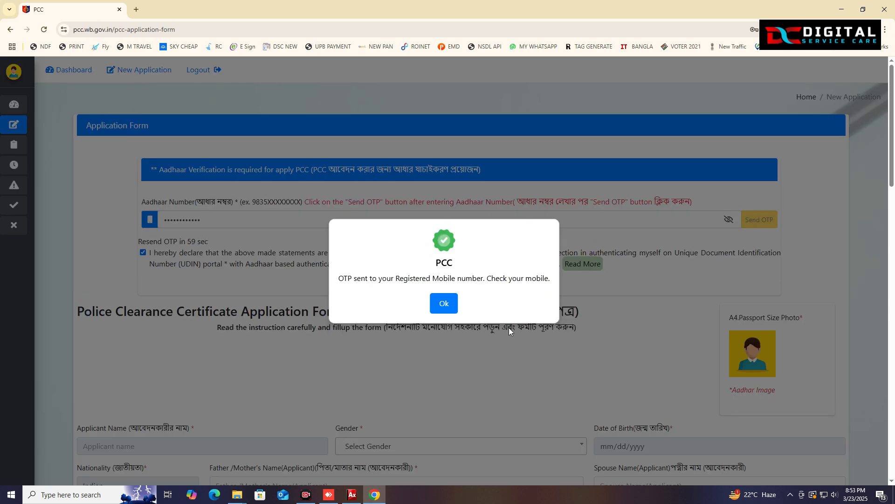
click(444, 303)
click(299, 294)
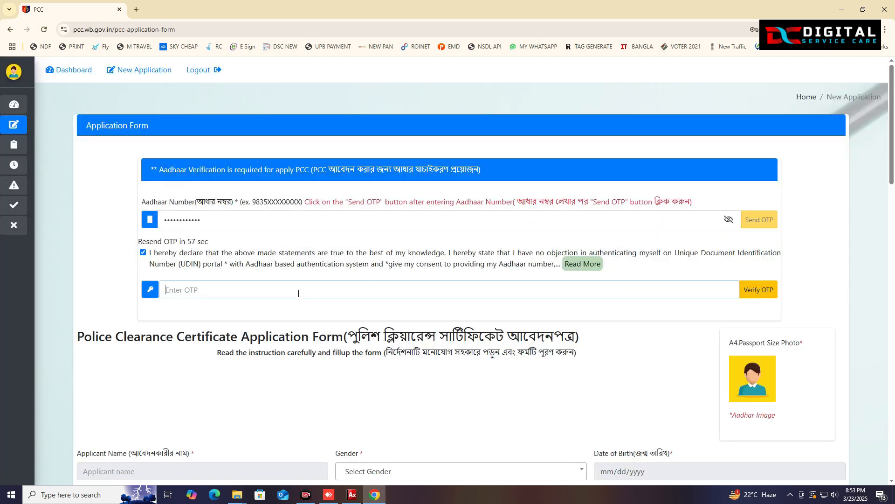
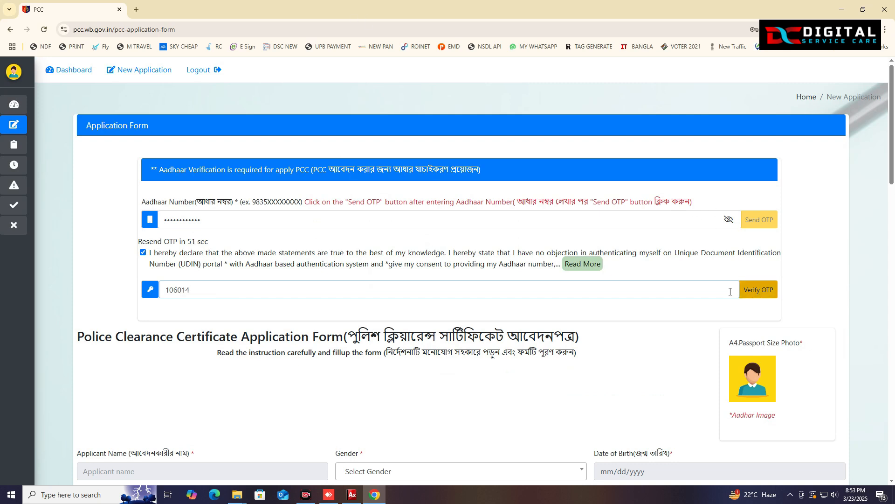
click(755, 292)
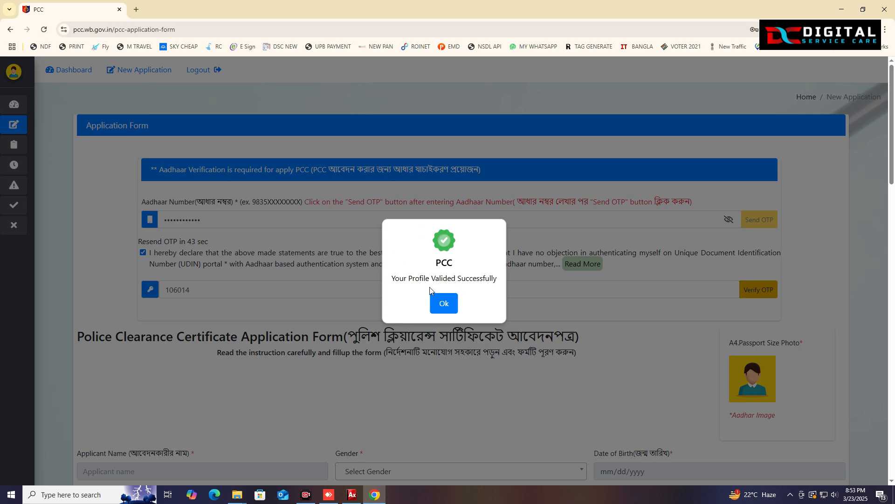
drag(391, 279, 498, 283)
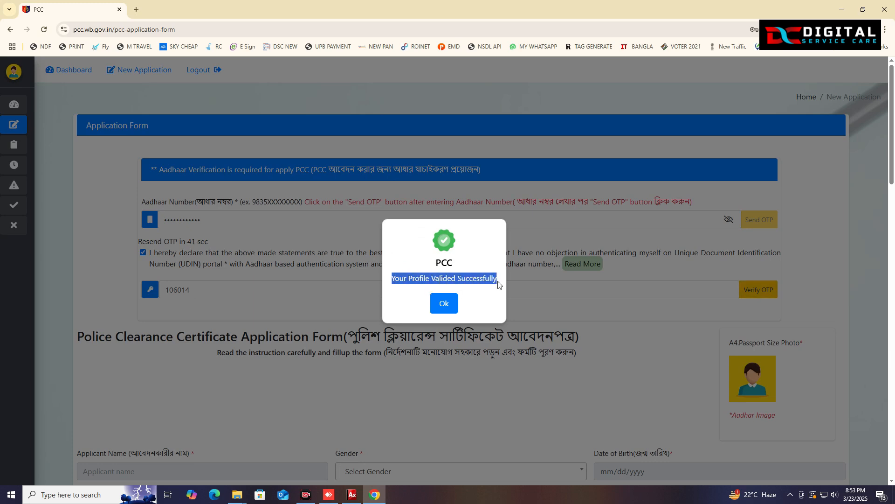
click(473, 300)
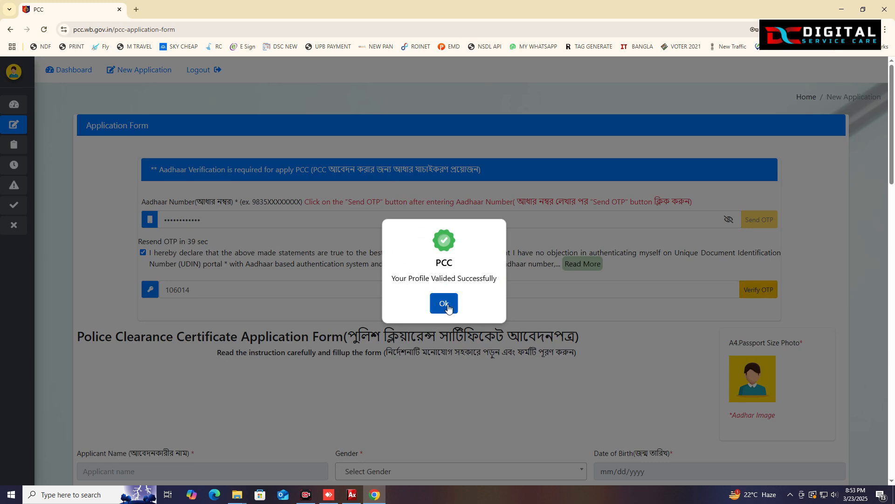
click(444, 304)
Fill in the parent's name and email address, then move on toward the permanent address section
scroll(501, 303, down, 2)
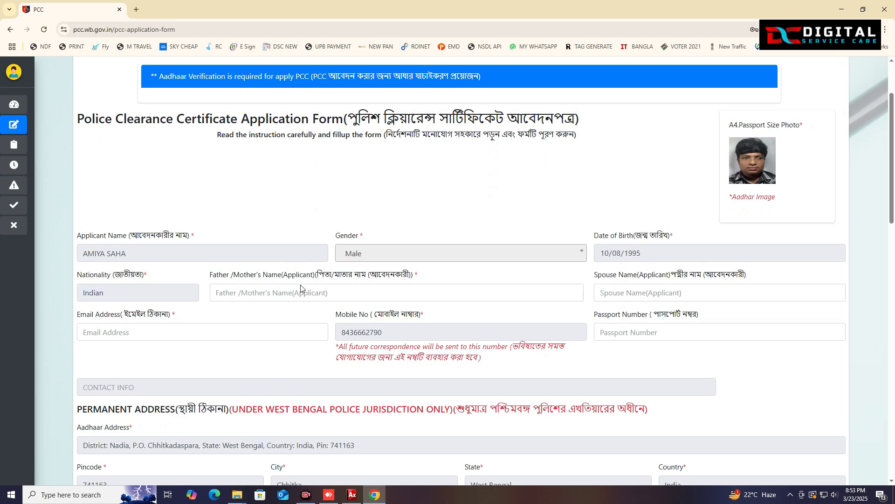
scroll(489, 319, down, 2)
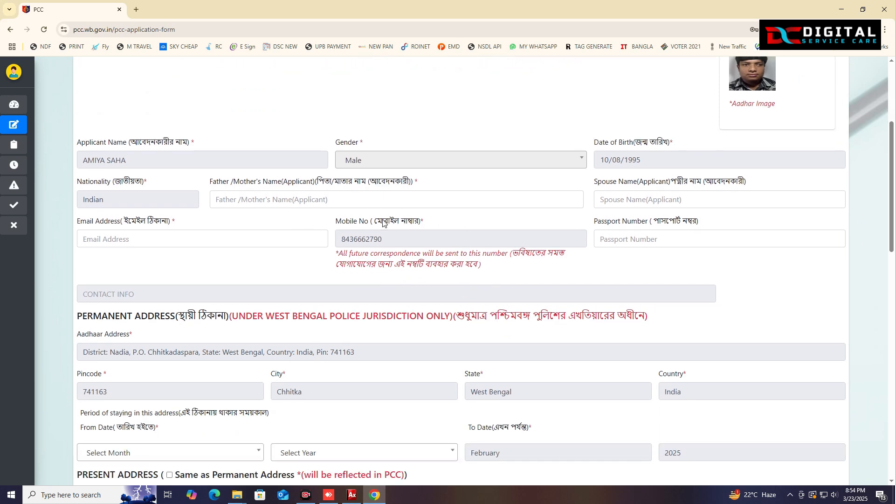
click(330, 200)
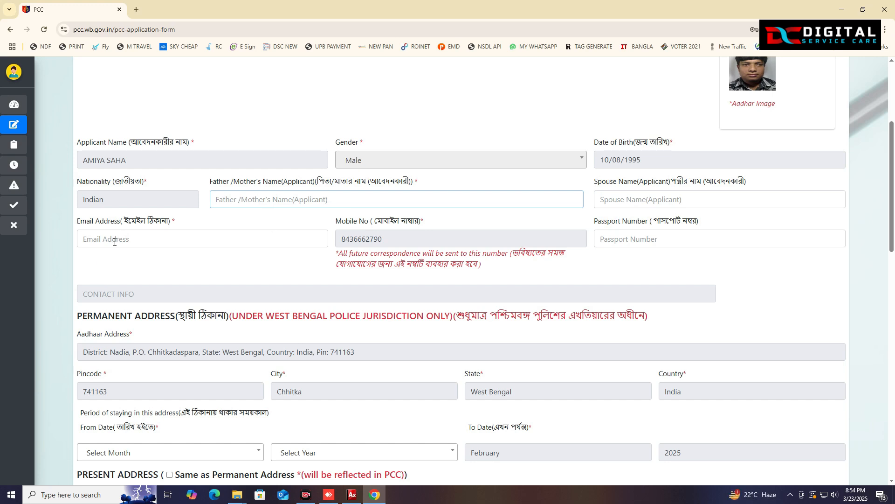
click(190, 236)
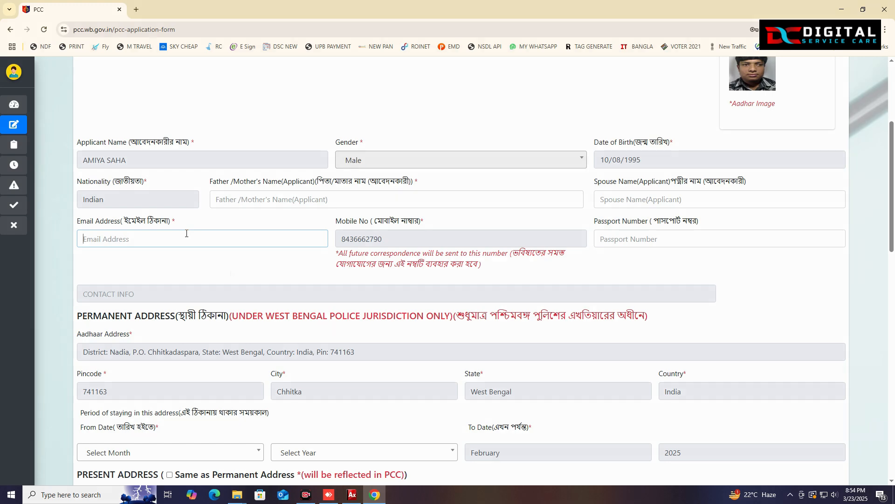
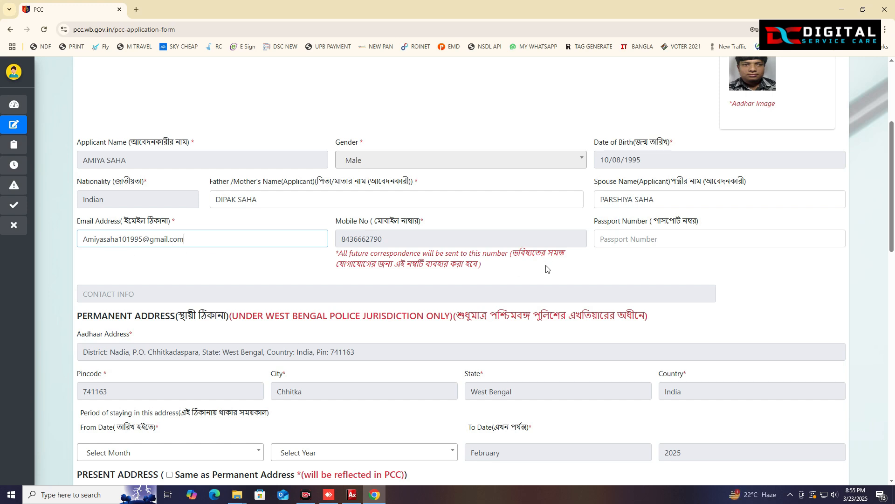
scroll(639, 280, down, 1)
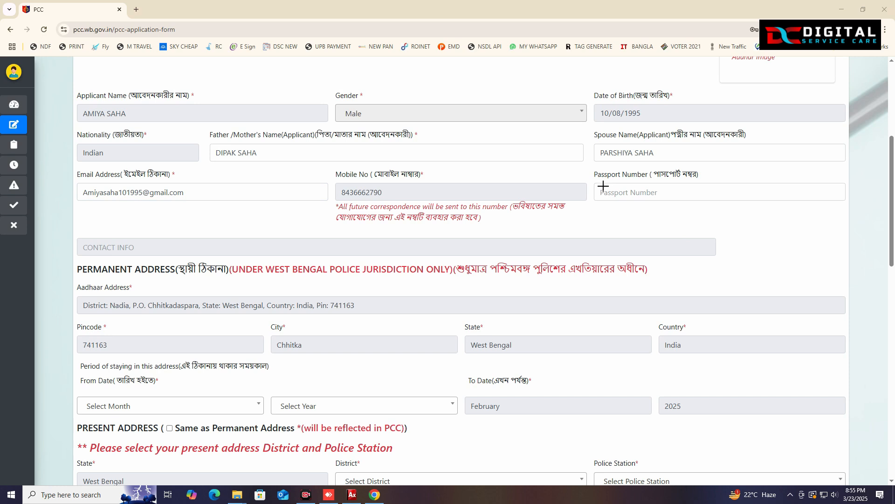
drag(599, 184, 655, 206)
drag(642, 181, 609, 208)
key(ctrl+z)
key(ctrl+z)
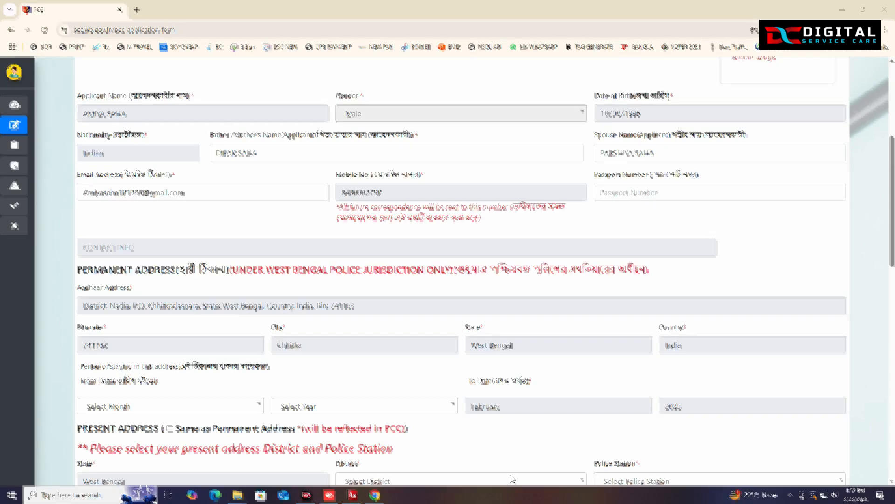
Set the permanent-address From Date to month October and year 2020
scroll(385, 330, down, 1)
scroll(386, 330, down, 3)
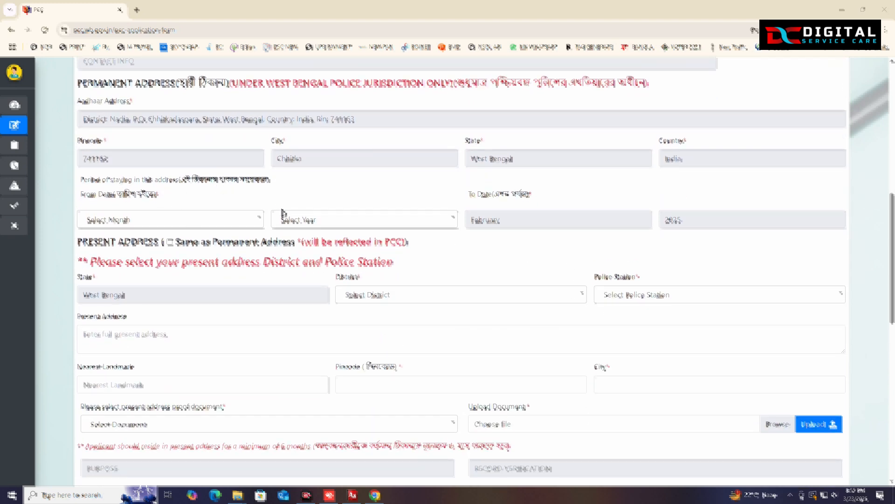
click(204, 222)
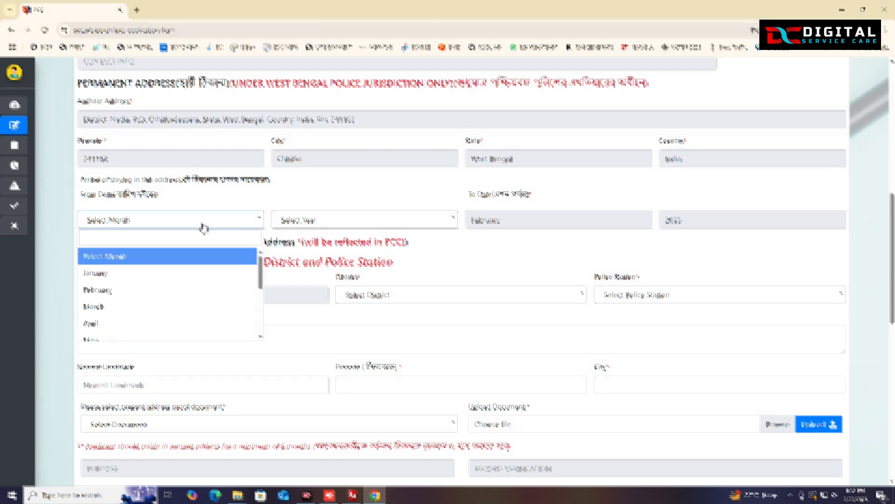
scroll(185, 284, down, 3)
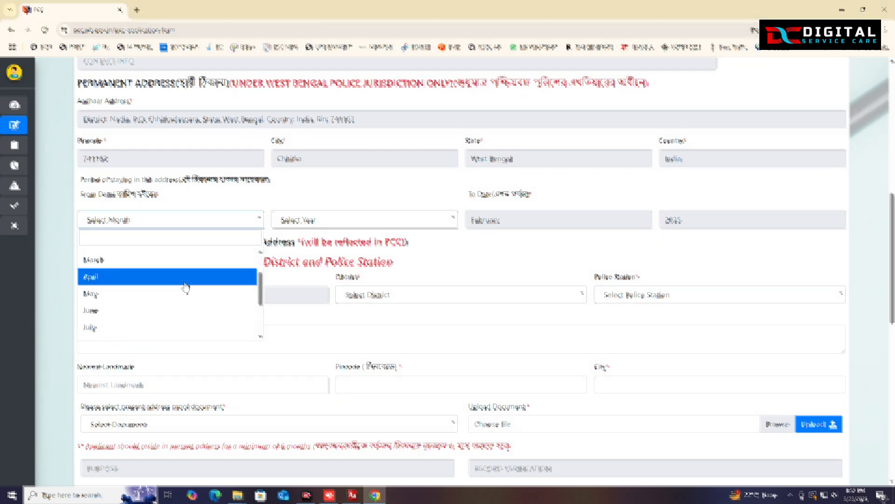
scroll(183, 298, down, 2)
click(177, 302)
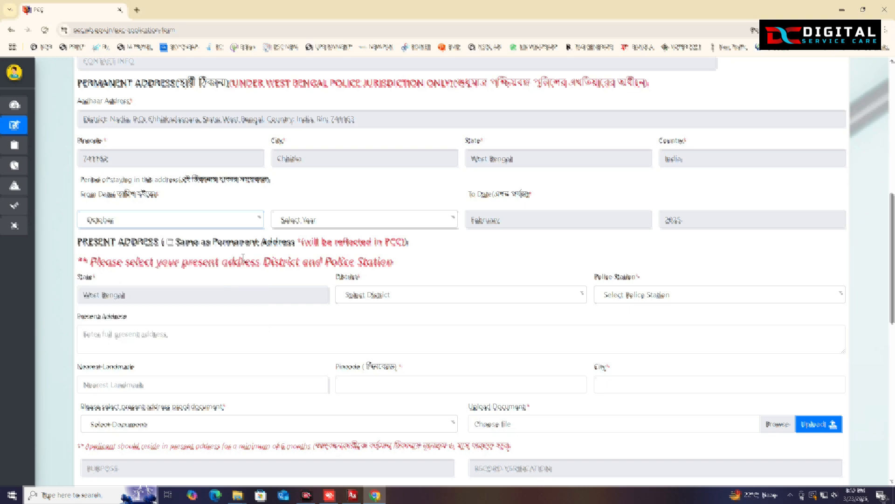
click(315, 223)
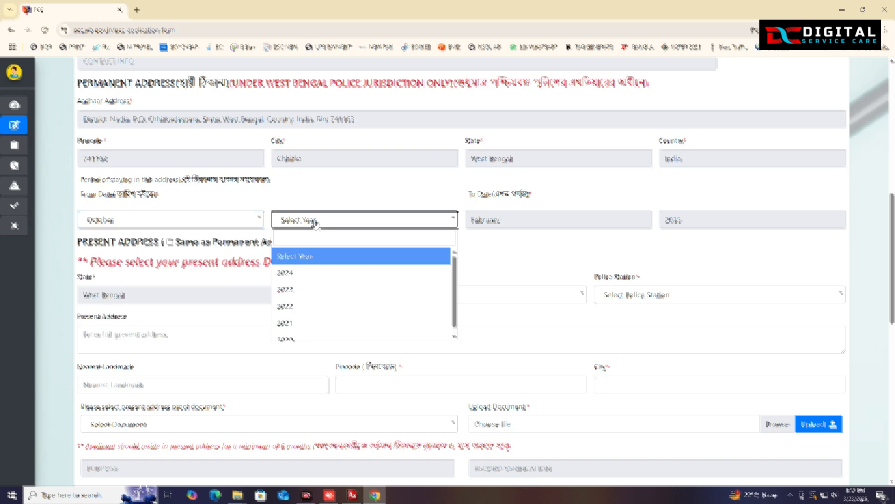
scroll(309, 280, down, 3)
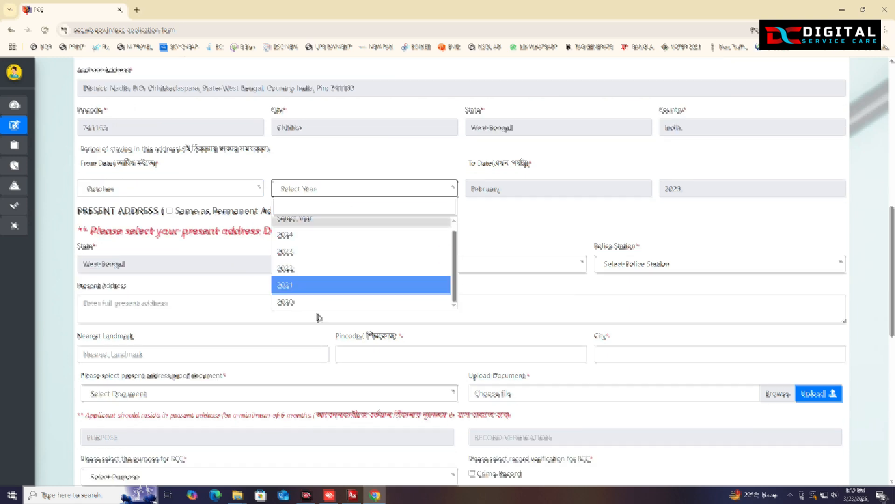
scroll(401, 159, up, 2)
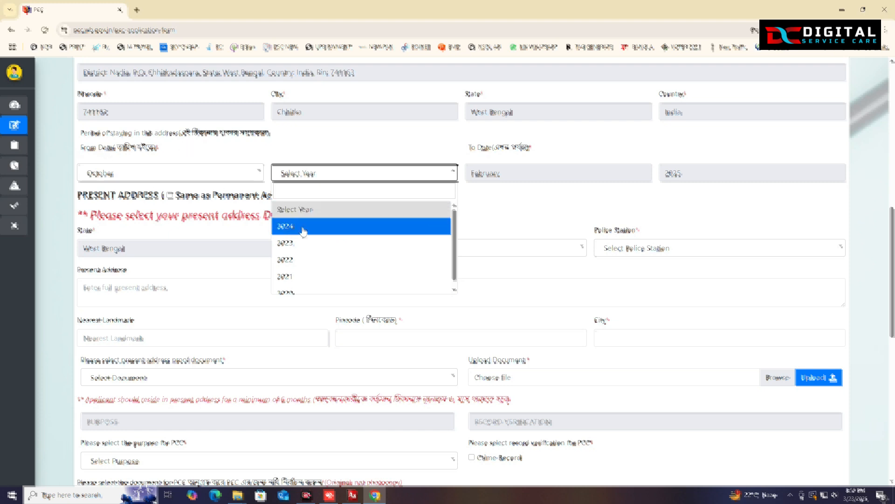
scroll(302, 273, down, 2)
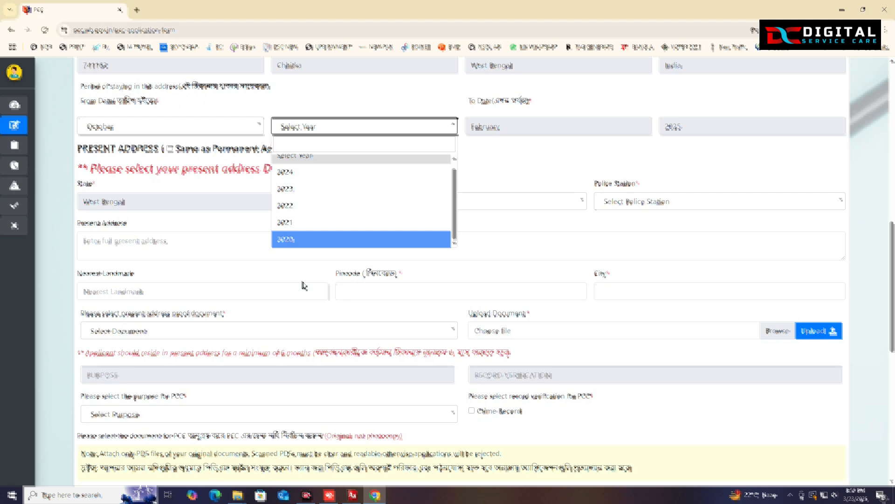
click(298, 240)
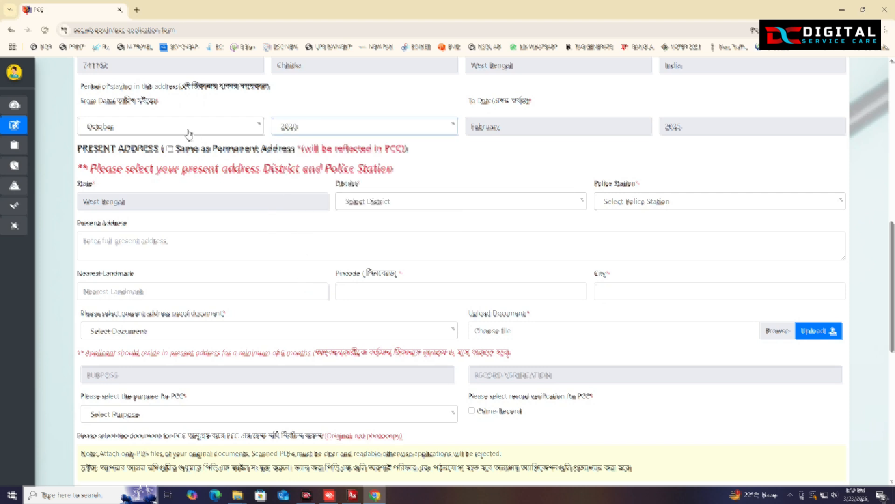
scroll(188, 135, up, 2)
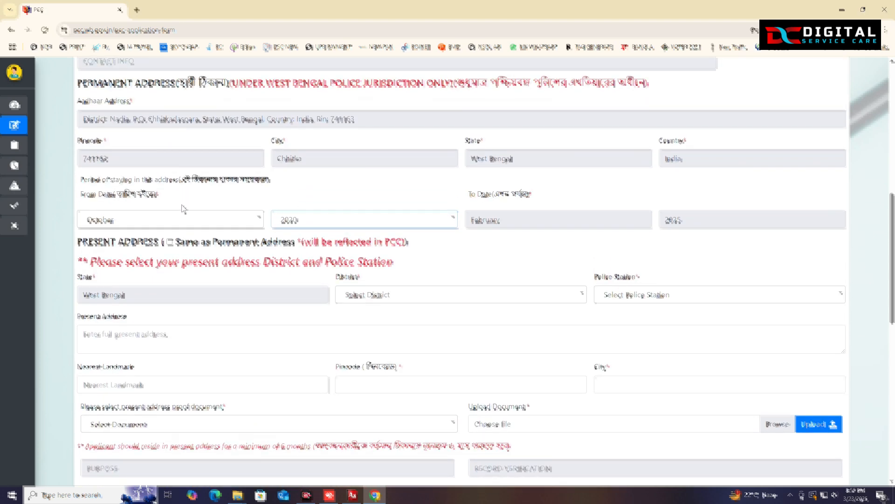
click(180, 220)
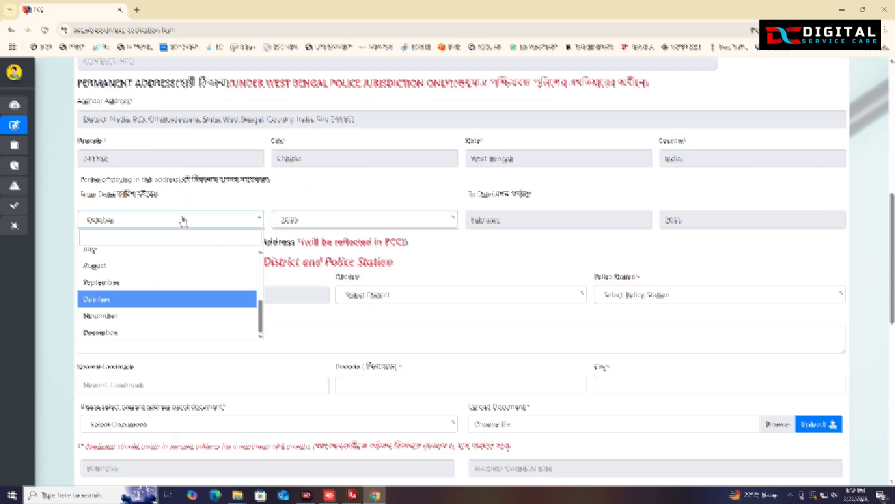
click(174, 299)
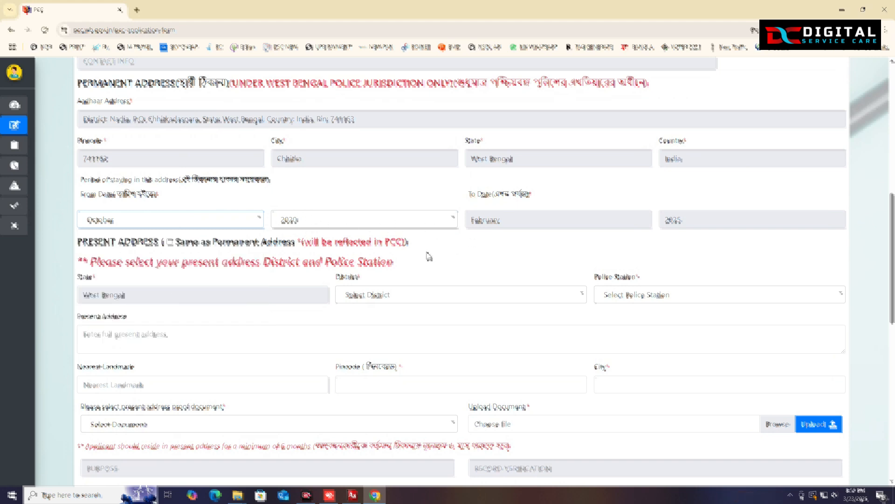
Make the present address the same as the permanent address and choose Krishnanagar Police District
click(170, 242)
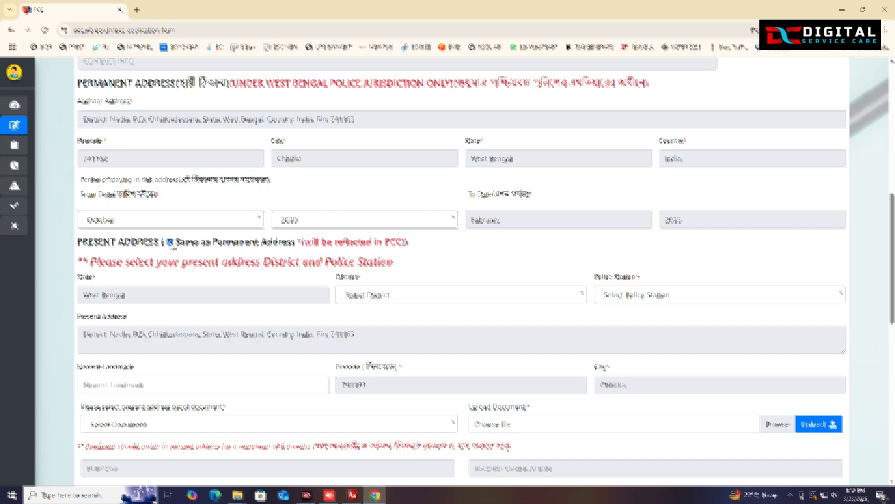
click(442, 296)
scroll(427, 354, down, 2)
scroll(430, 357, down, 5)
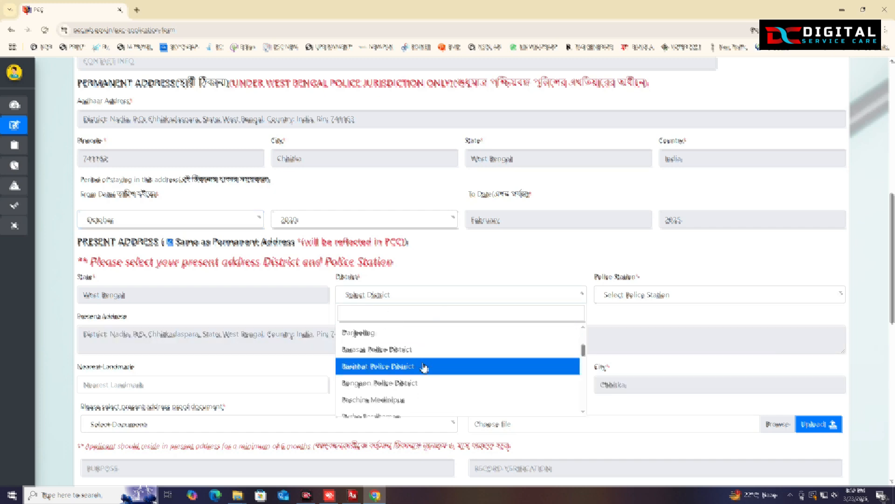
scroll(422, 369, down, 2)
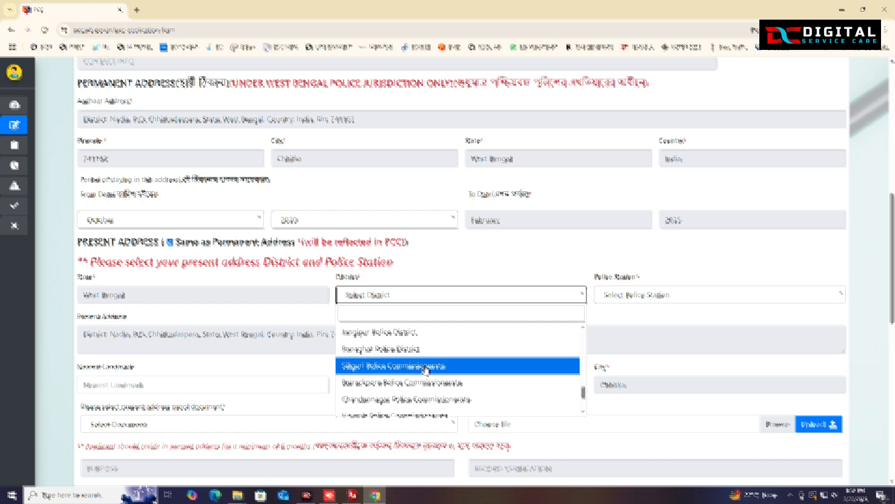
scroll(442, 351, down, 4)
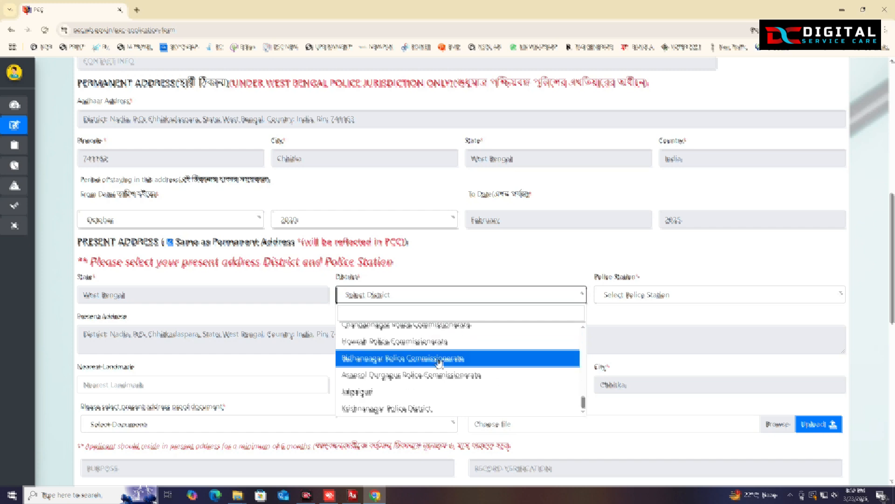
scroll(435, 390, down, 3)
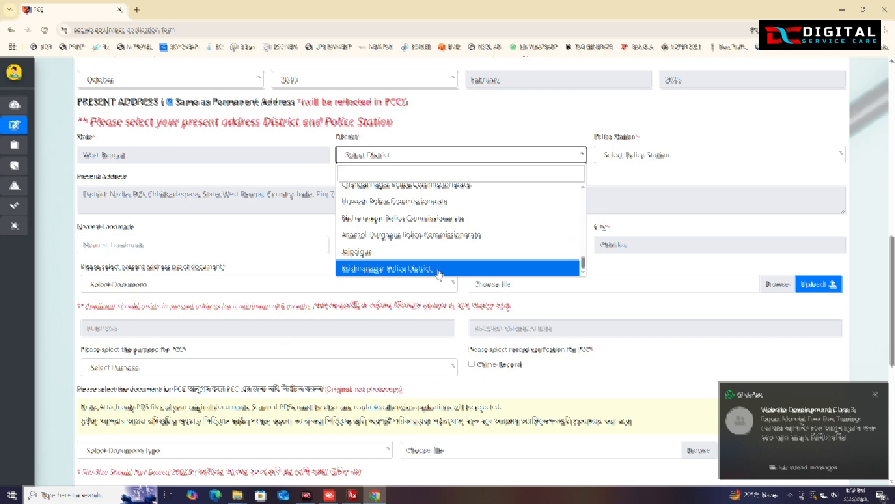
click(439, 269)
scroll(450, 219, up, 1)
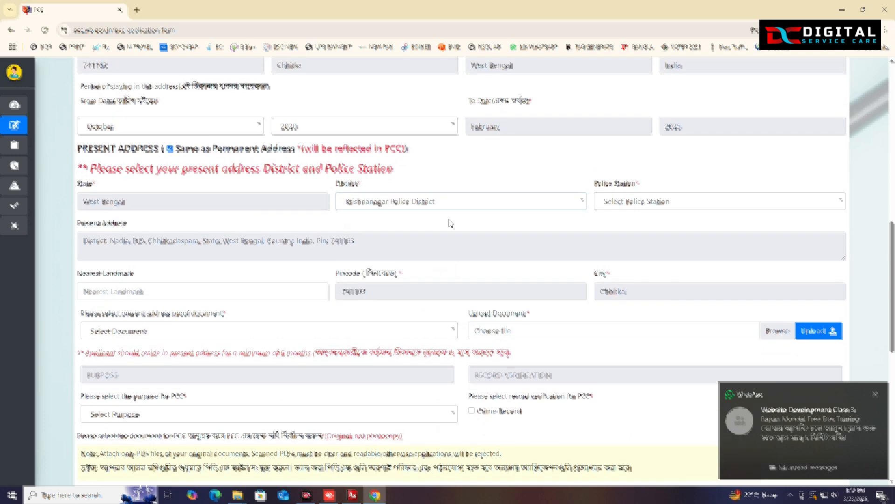
scroll(408, 212, up, 1)
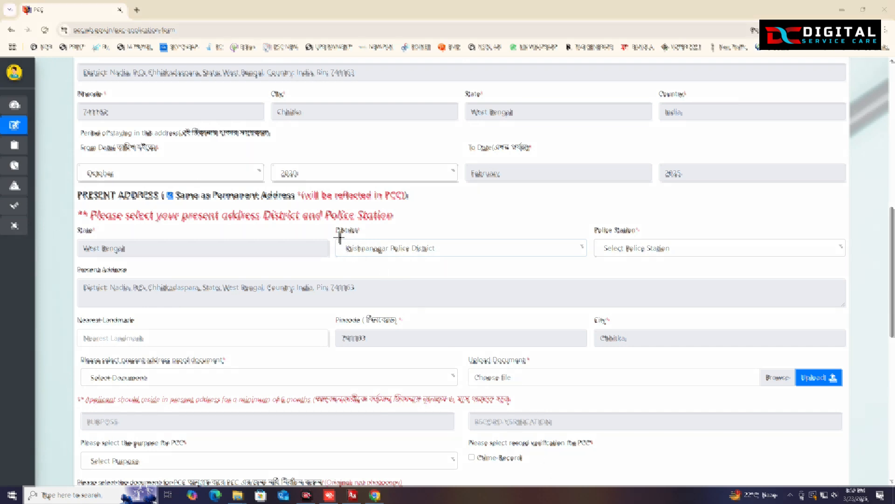
mouse_move(333, 237)
mouse_down()
mouse_move(593, 262)
mouse_move(641, 279)
mouse_move(714, 262)
mouse_move(843, 260)
mouse_up()
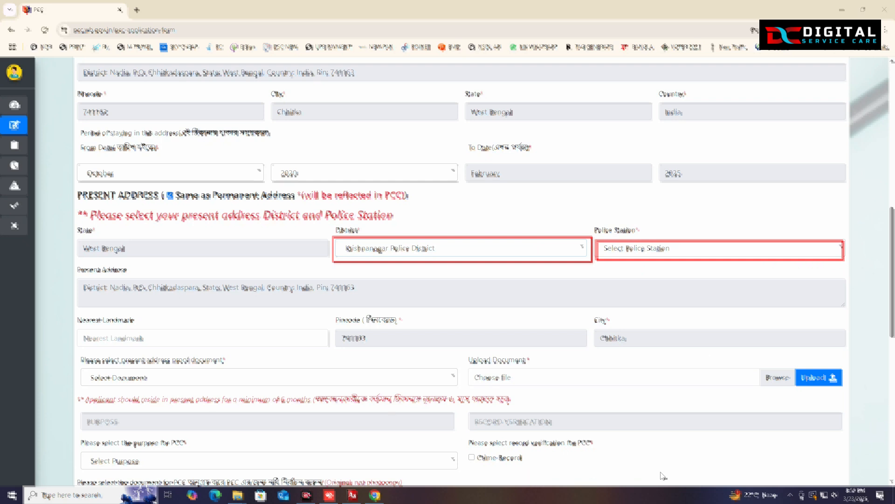
key(ctrl+z)
key(ctrl+z)
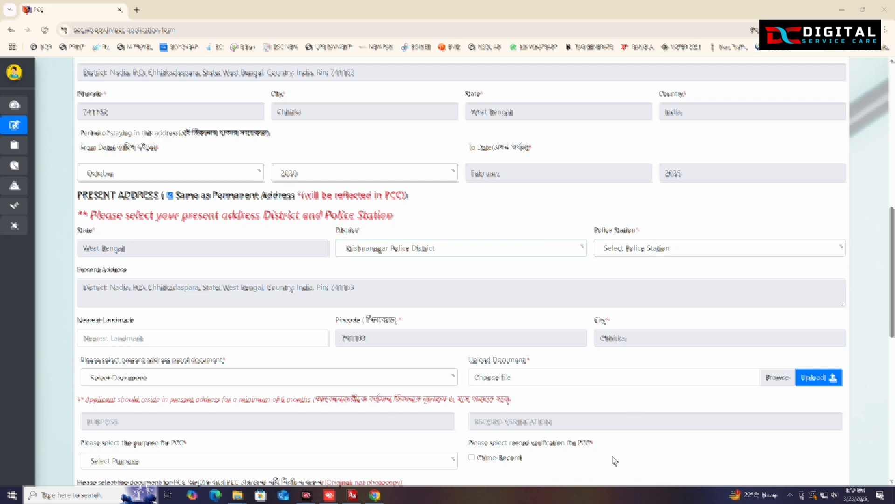
Select TEHATTA as the police station and enter the nearest landmark in capitals
click(655, 248)
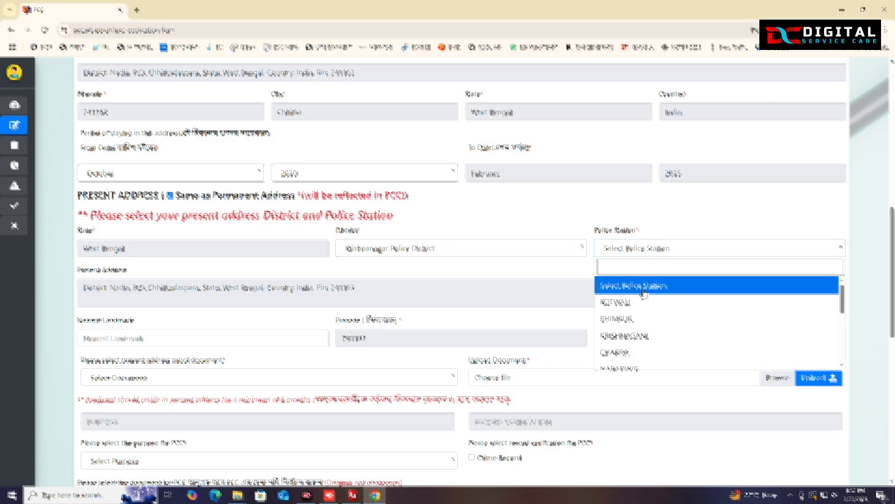
scroll(640, 322, down, 3)
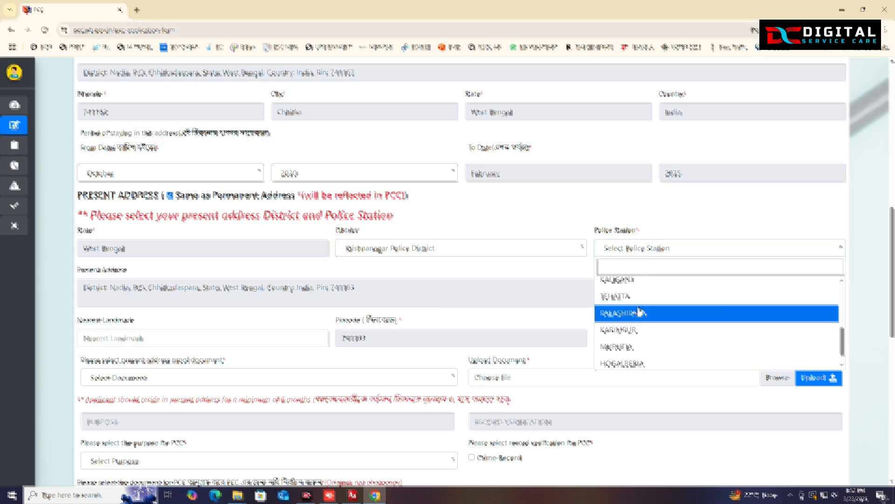
click(634, 296)
click(140, 337)
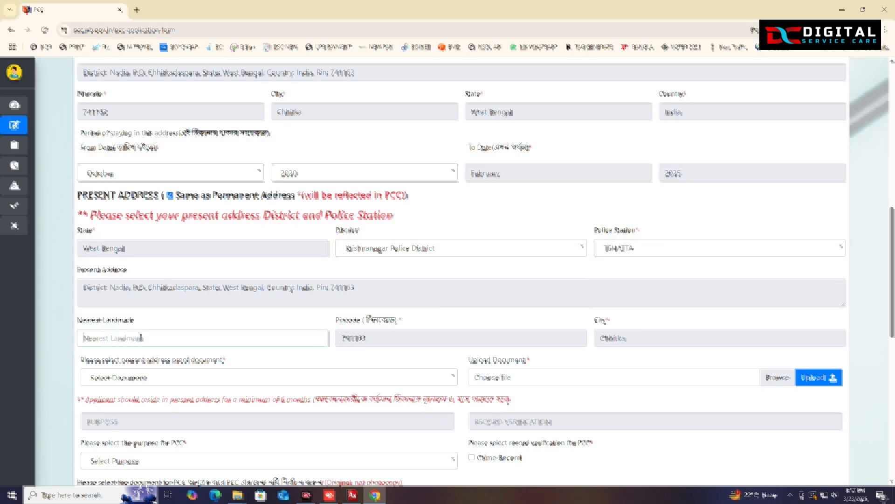
key(Caps_Lock)
text(CHHITKA, GRAM PANCHYET)
Choose Aadhaar as the present-address proof, then select UID.pdf and upload it
scroll(290, 385, down, 1)
click(147, 332)
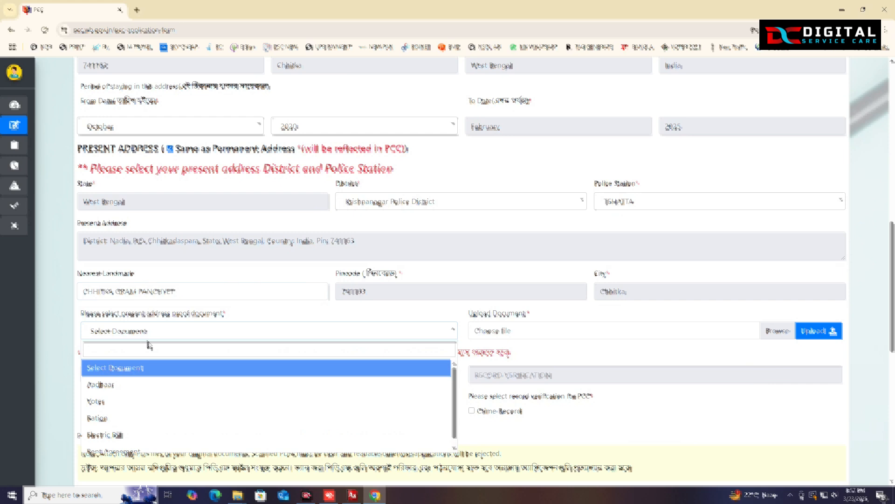
click(146, 384)
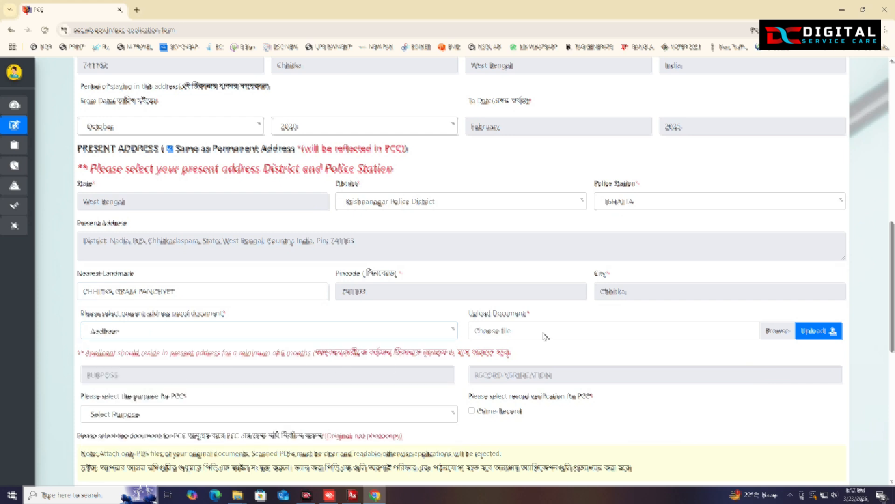
click(768, 331)
right_click(364, 172)
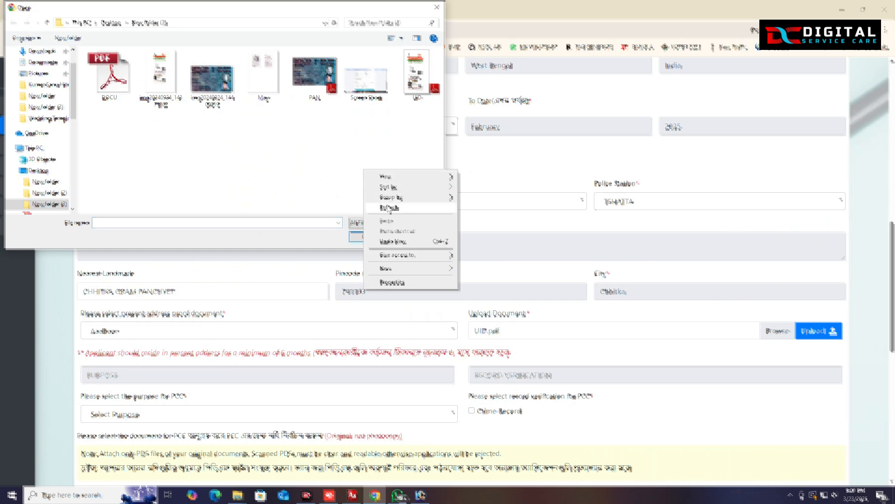
click(388, 208)
double_click(416, 75)
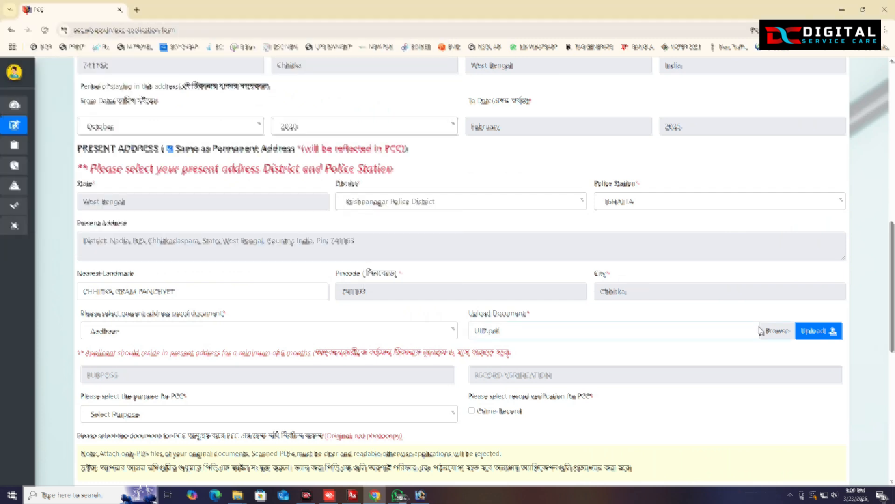
click(812, 331)
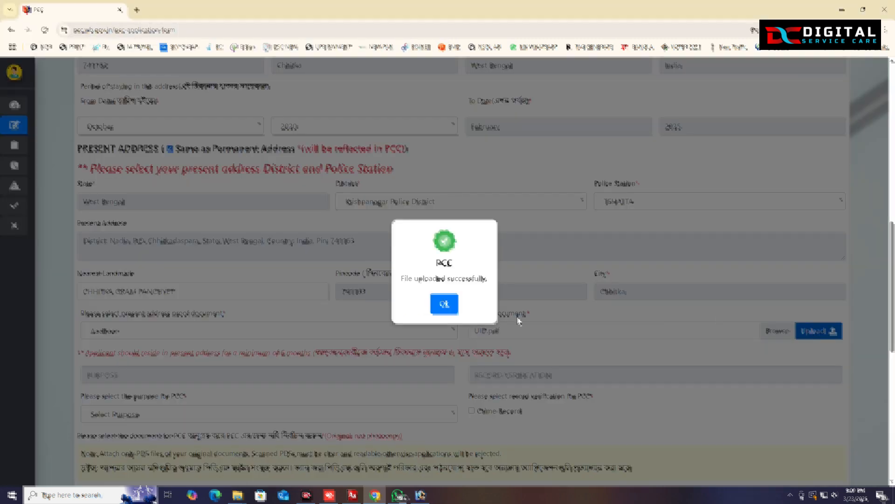
click(441, 304)
scroll(519, 336, down, 2)
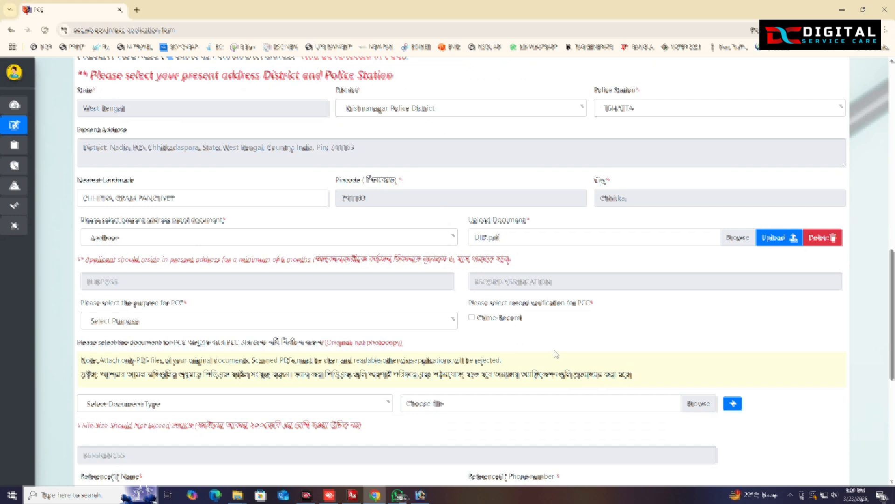
Set the PCC purpose to Others and enter 'PAN CARD' as the stated purpose
scroll(124, 348, down, 2)
click(160, 227)
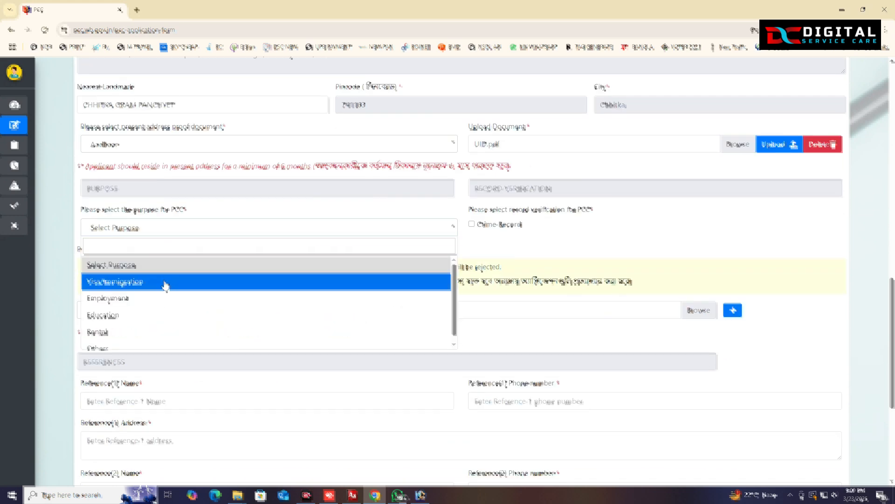
scroll(171, 283, down, 1)
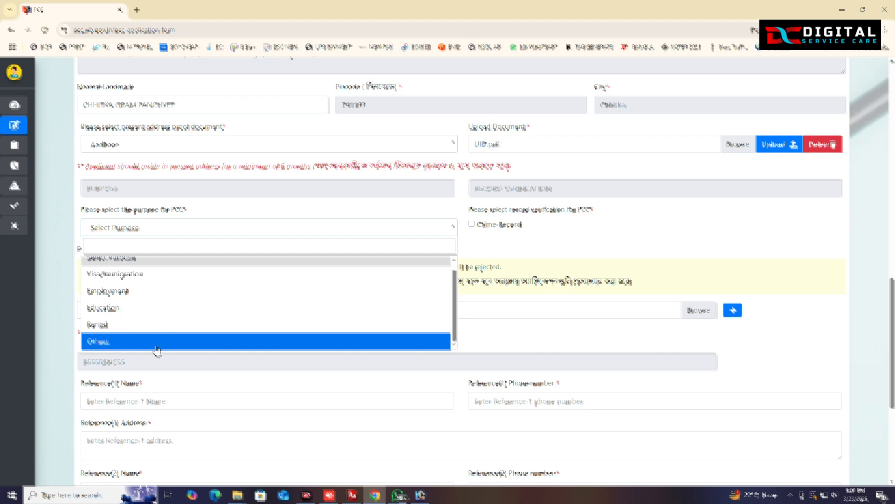
click(157, 341)
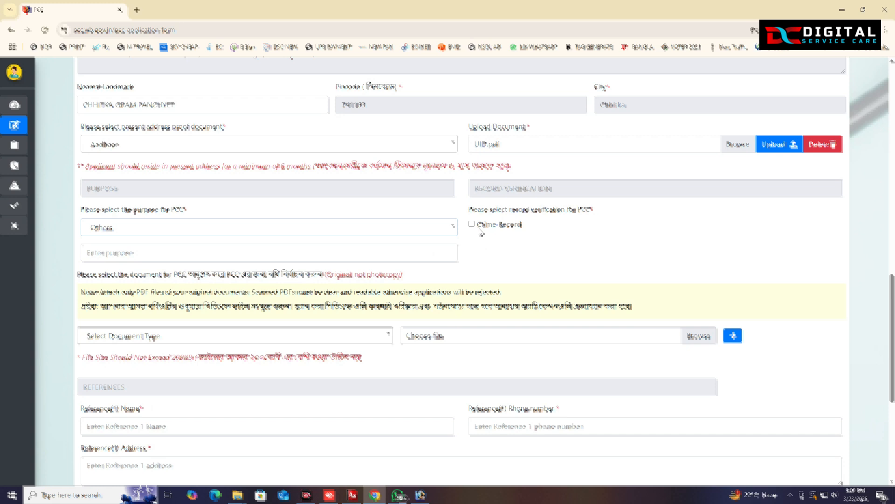
click(133, 252)
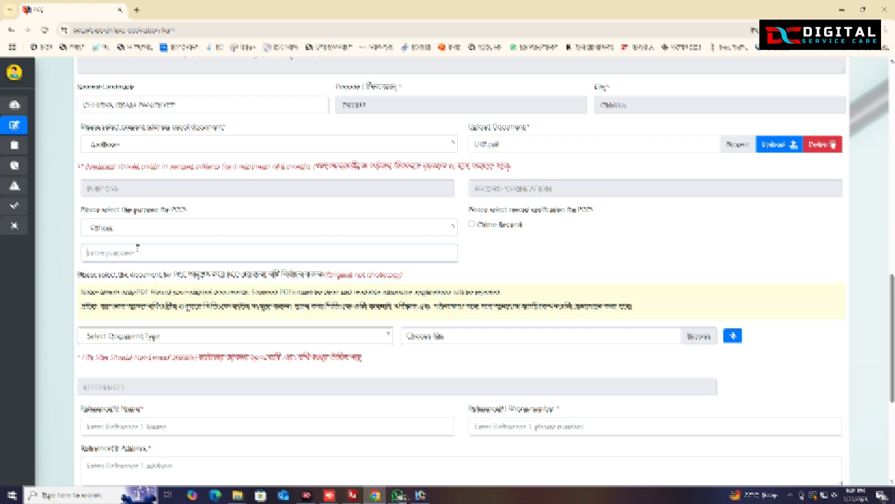
text(PAN CARD CENTRE)
scroll(264, 325, down, 2)
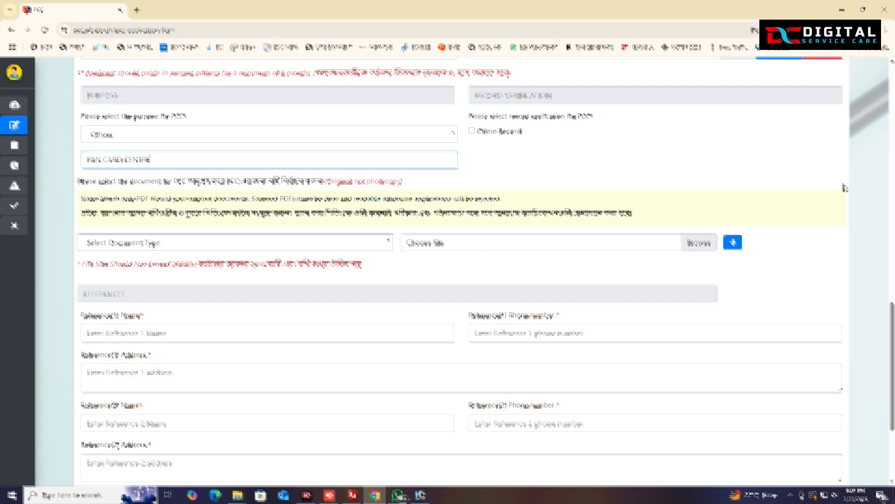
Choose Upload Relevant Documents as the document type and browse for the file to upload
click(259, 244)
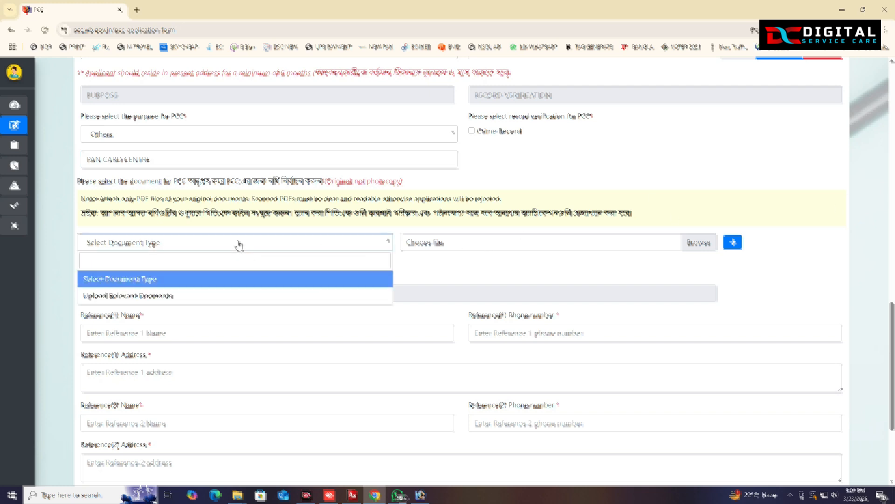
click(220, 294)
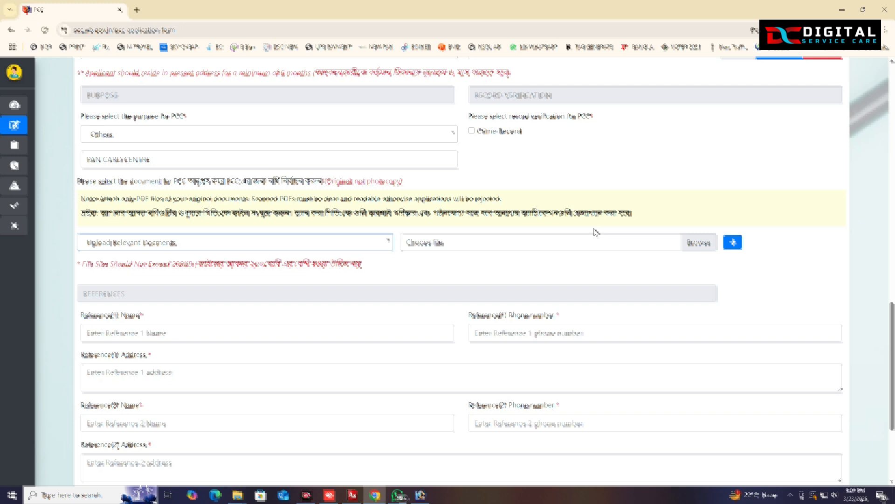
click(707, 248)
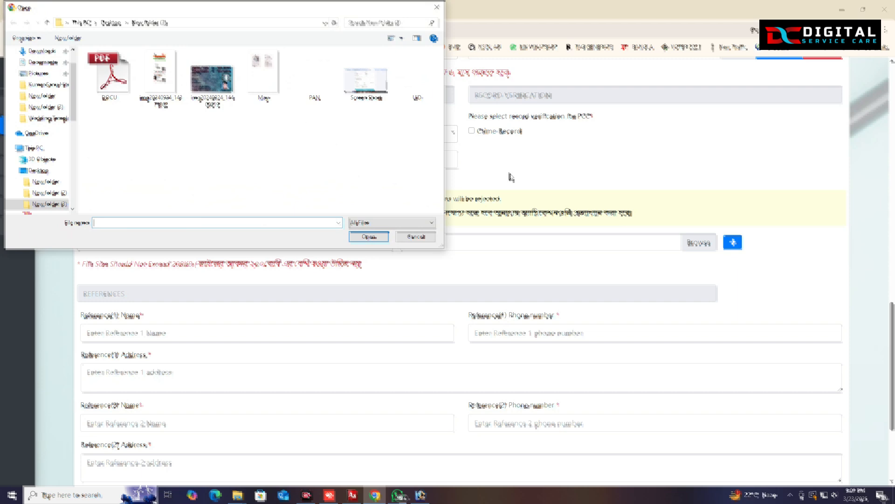
Open the Screen Short image in Photos
click(367, 77)
right_click(369, 77)
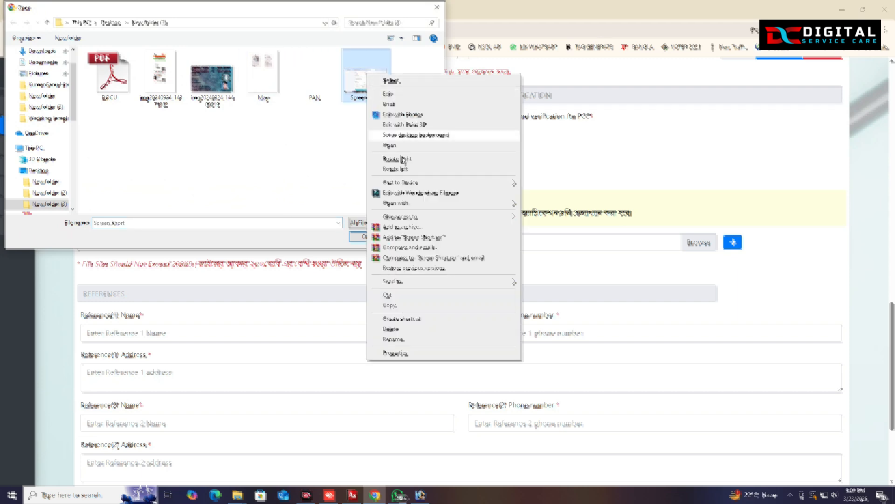
mouse_move(408, 205)
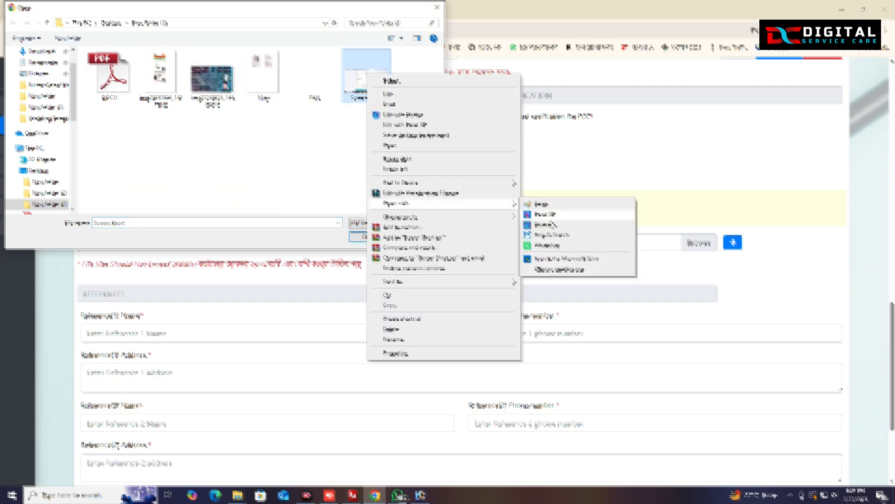
click(543, 224)
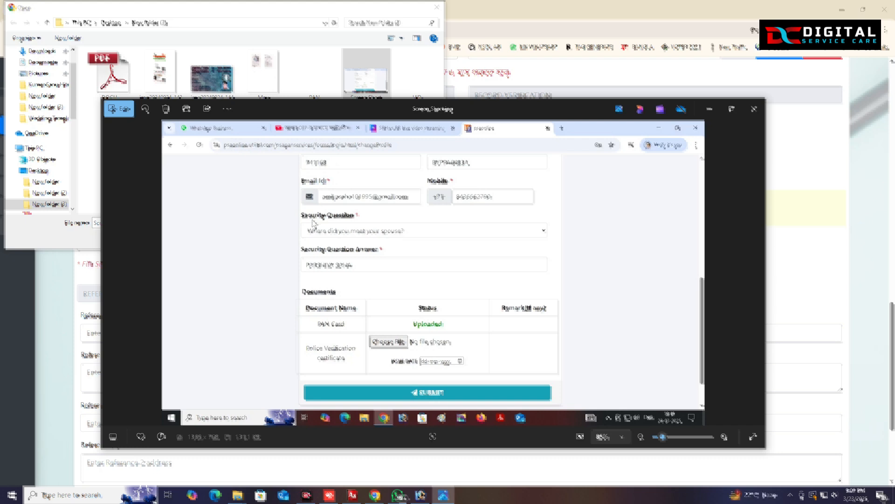
scroll(222, 186, up, 1)
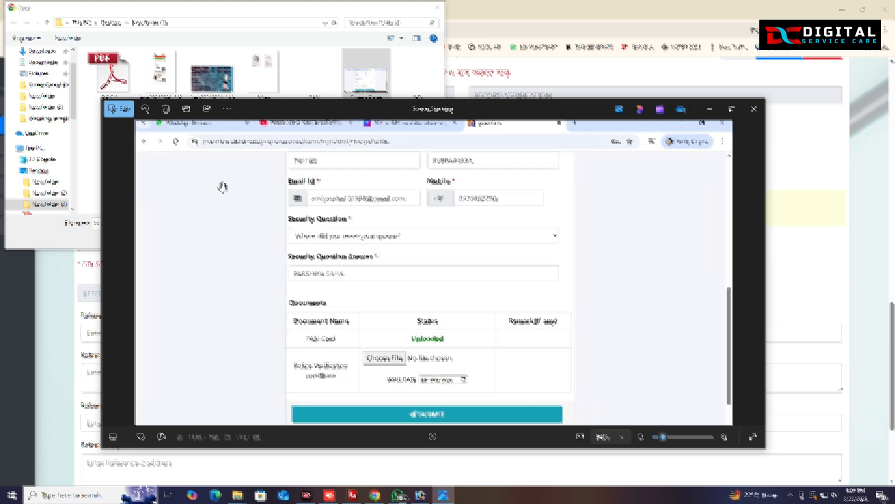
scroll(223, 186, down, 1)
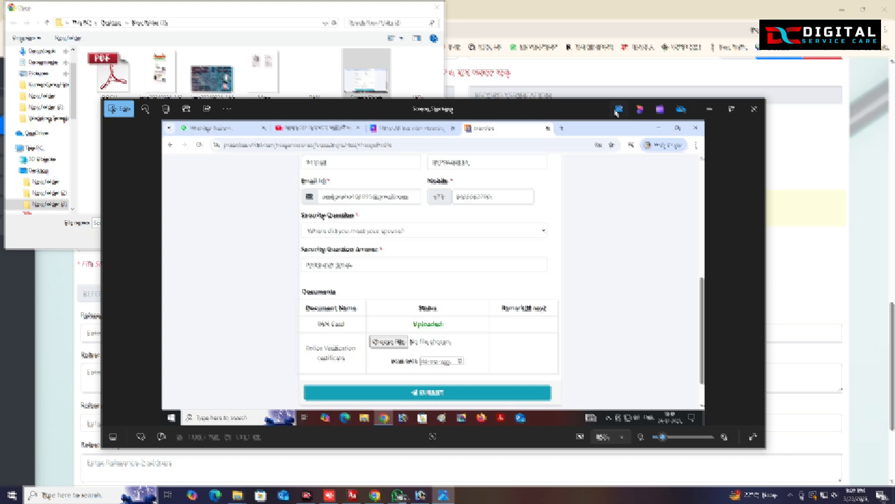
Reopen the displayed screenshot with Paint from the app chooser
right_click(515, 188)
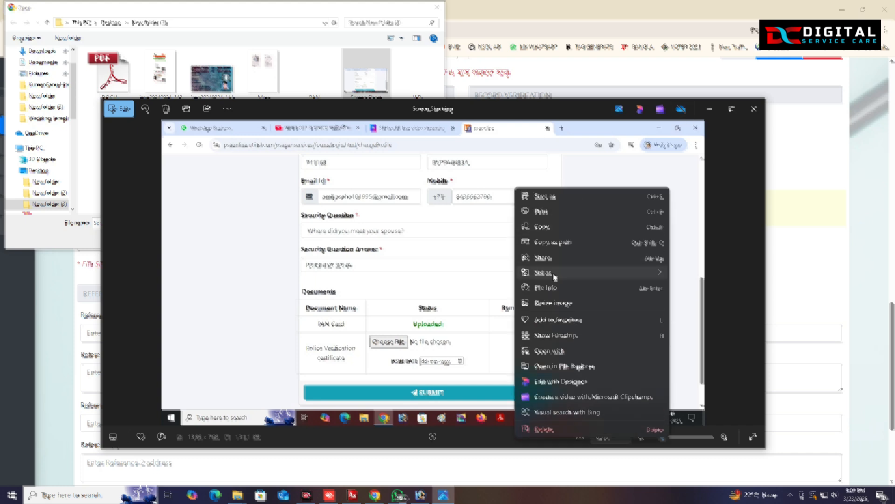
click(554, 353)
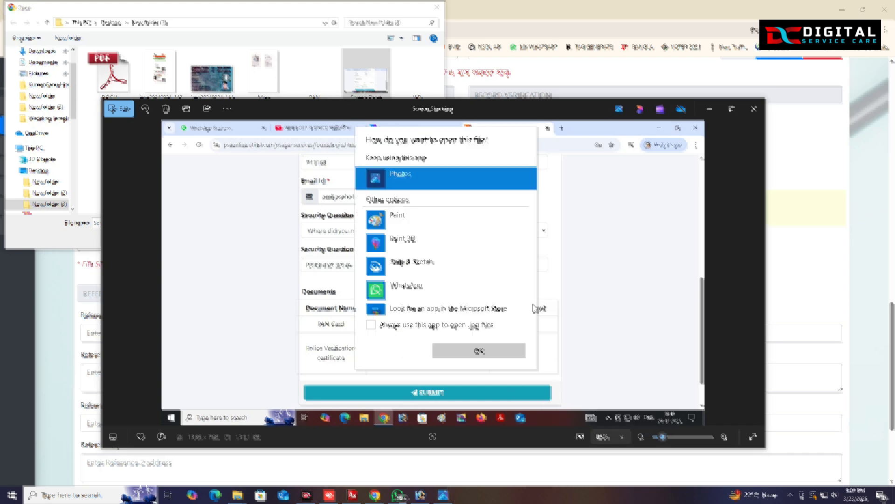
double_click(448, 219)
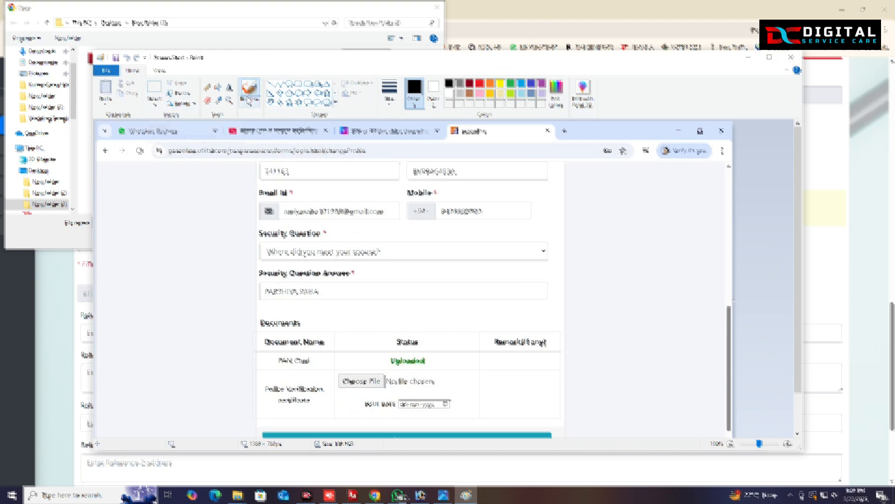
Draw a thick green underline under the PAN Card row and a box around the Police Verification row, then save
click(389, 92)
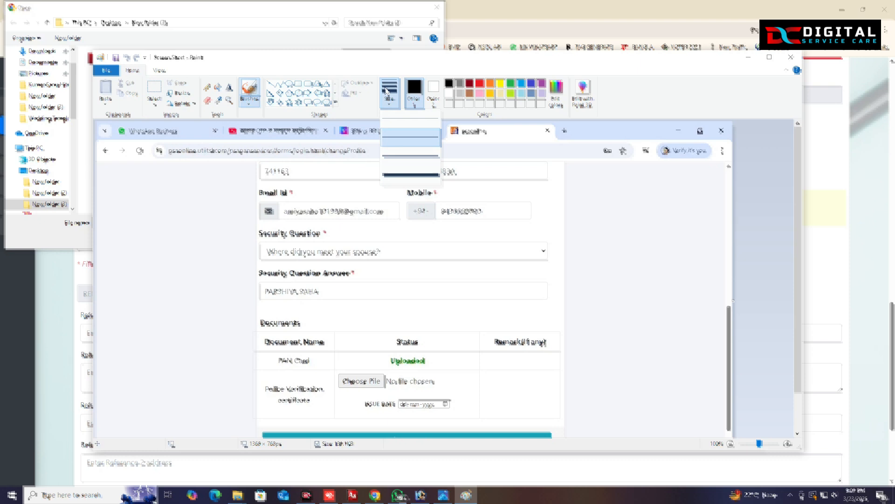
click(405, 152)
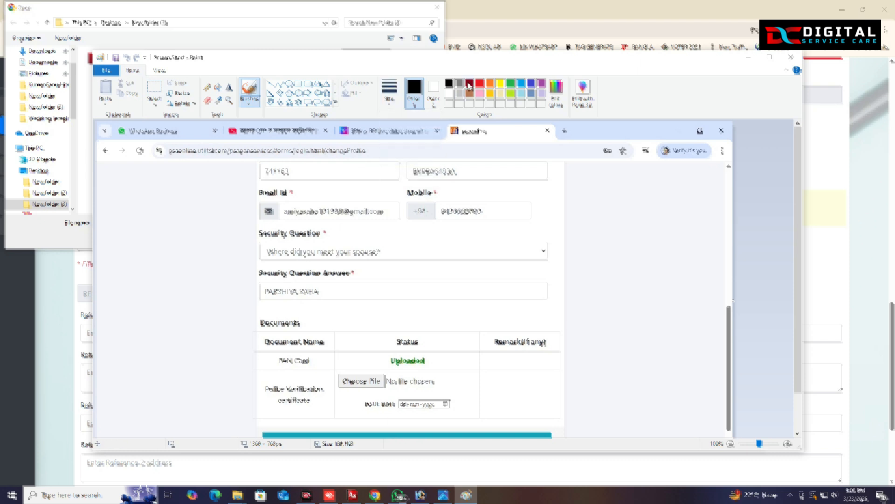
click(509, 84)
drag(260, 371, 447, 369)
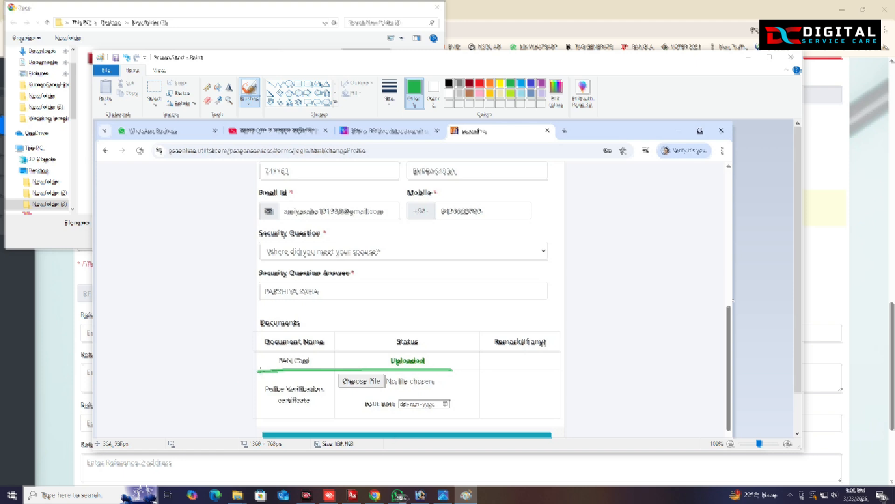
mouse_move(259, 371)
mouse_down()
mouse_move(261, 409)
mouse_move(461, 419)
mouse_move(474, 379)
mouse_move(451, 368)
mouse_up()
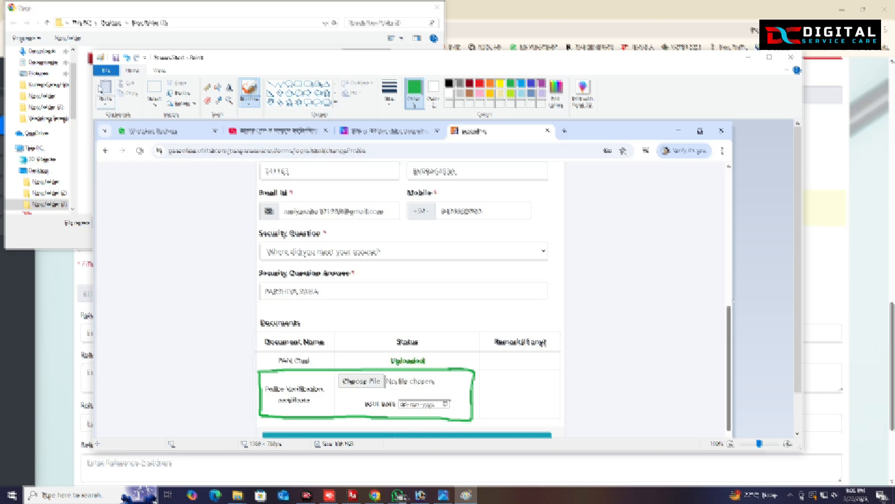
click(116, 59)
click(791, 57)
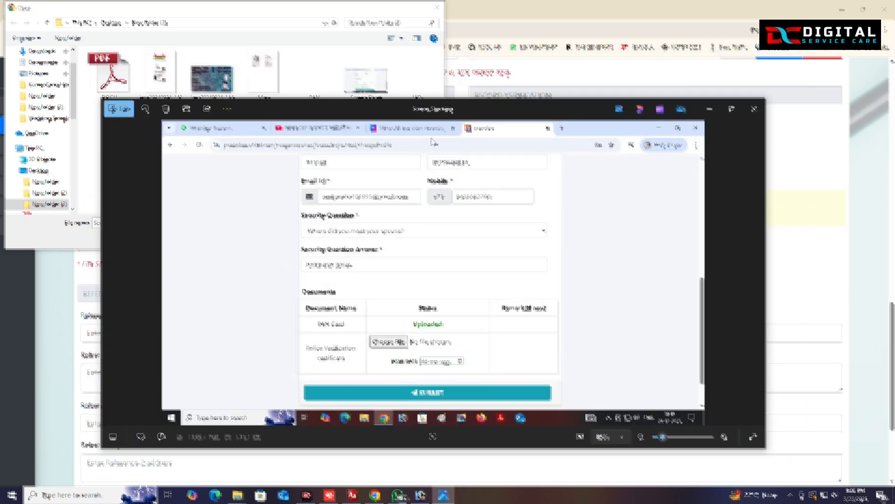
Attach Screen Short.jpg from the refreshed file list and upload it, dismissing the PDF-only warning
click(755, 109)
right_click(280, 149)
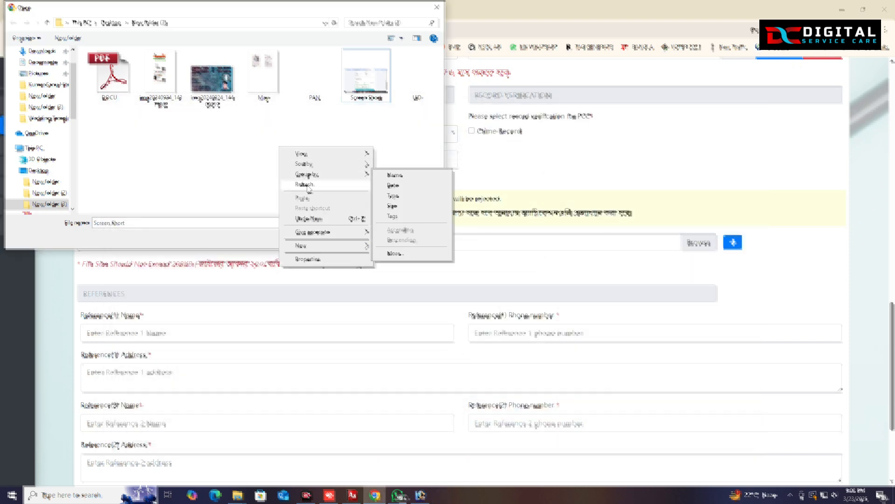
click(301, 188)
double_click(368, 78)
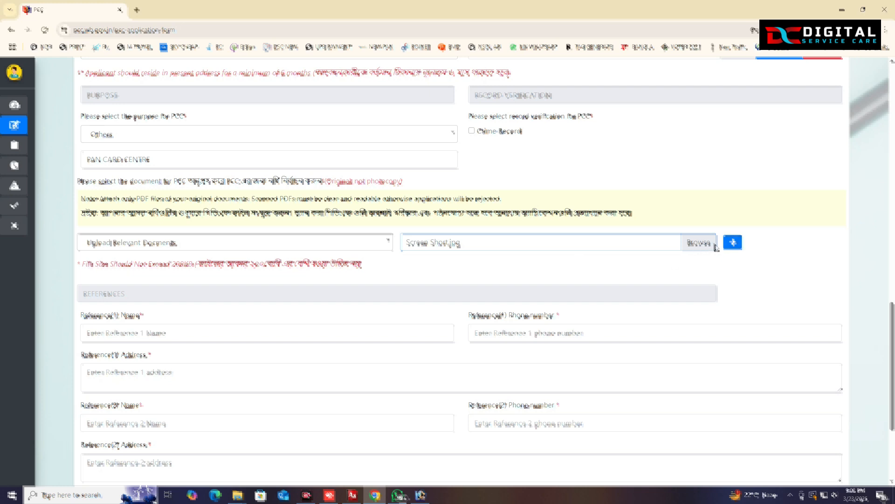
click(732, 242)
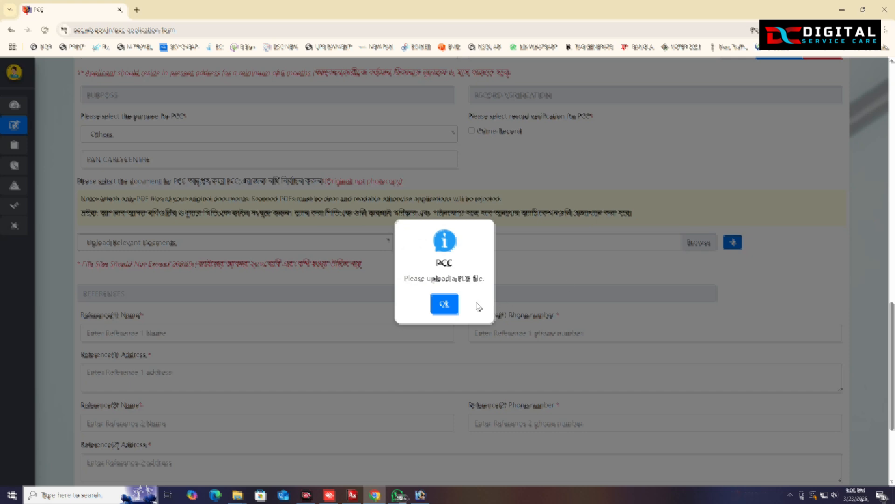
click(448, 307)
Open the Screen Short image in Photoshop
click(421, 494)
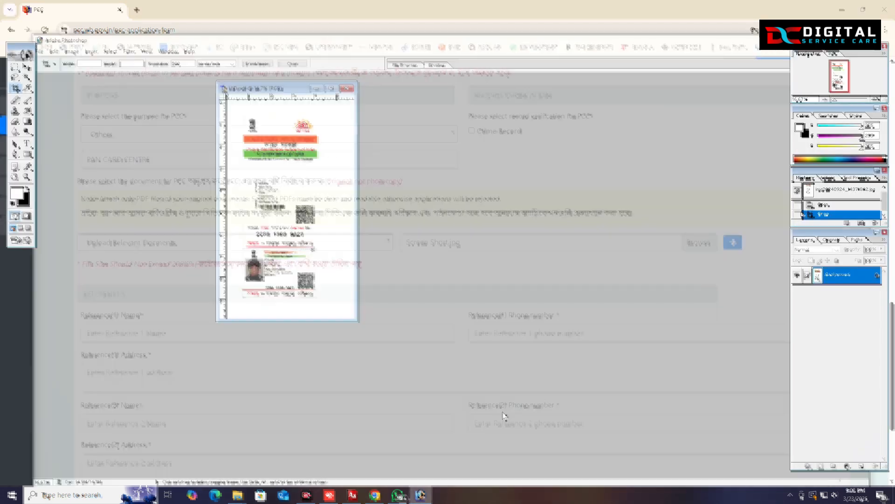
double_click(398, 204)
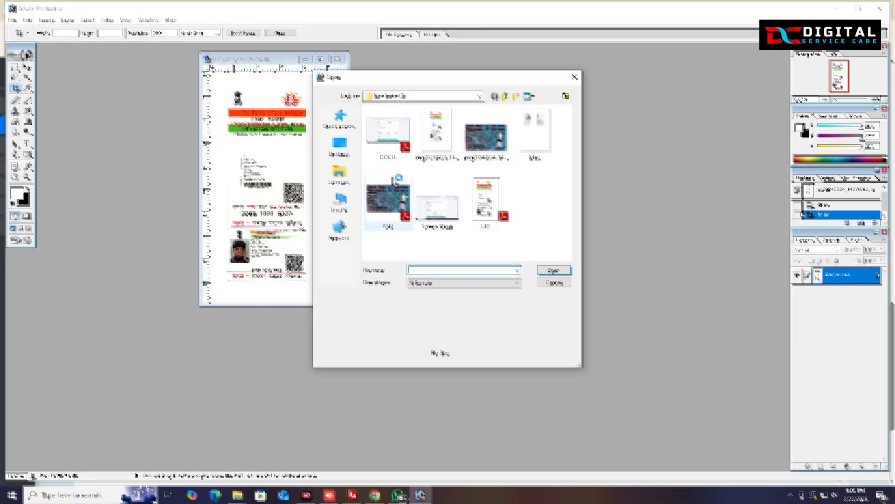
click(437, 208)
double_click(443, 207)
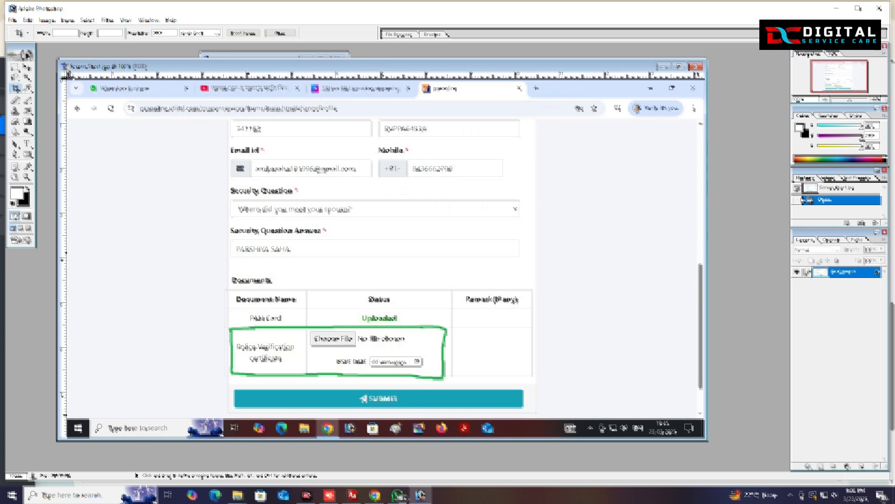
Save the image as a Photoshop PDF named 'PAN CENTRE REQ PCC' in the same folder
click(13, 20)
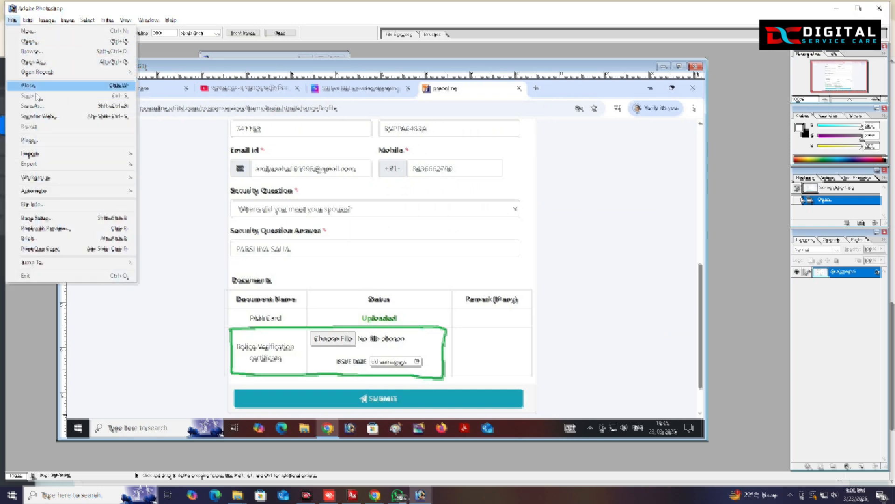
click(31, 106)
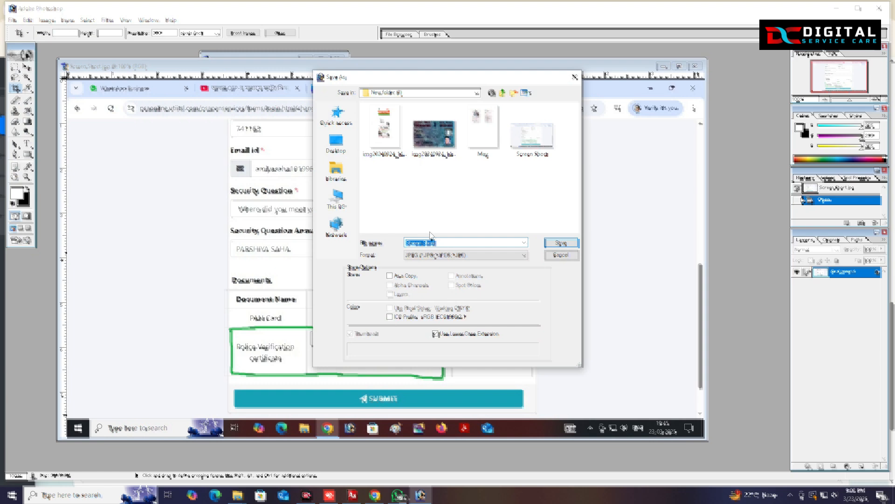
text(PAN CENTRE REC PC)
click(446, 256)
click(444, 315)
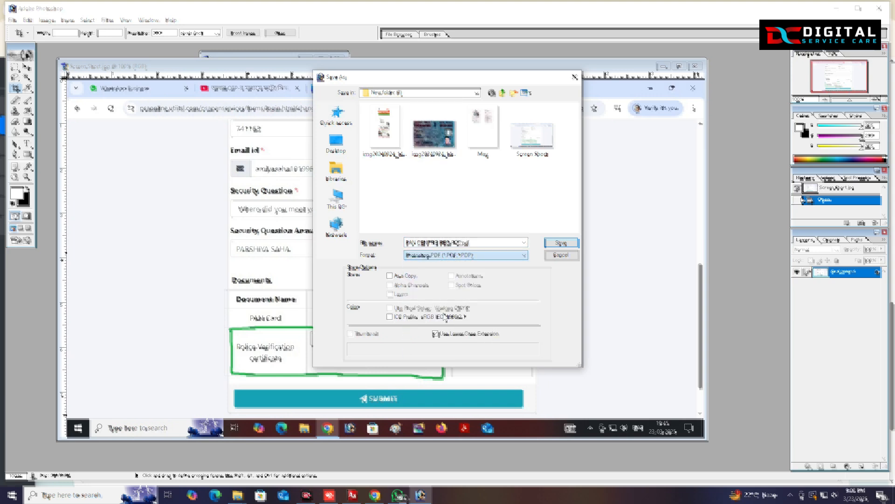
click(560, 243)
click(510, 150)
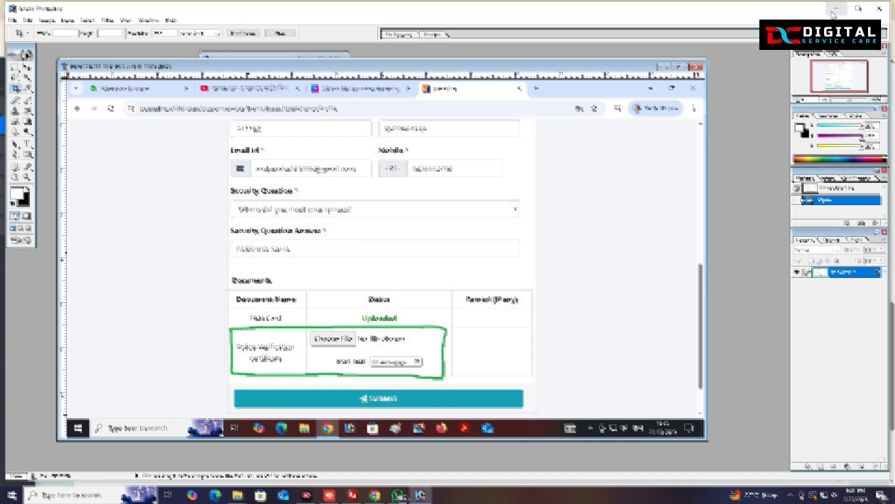
click(835, 11)
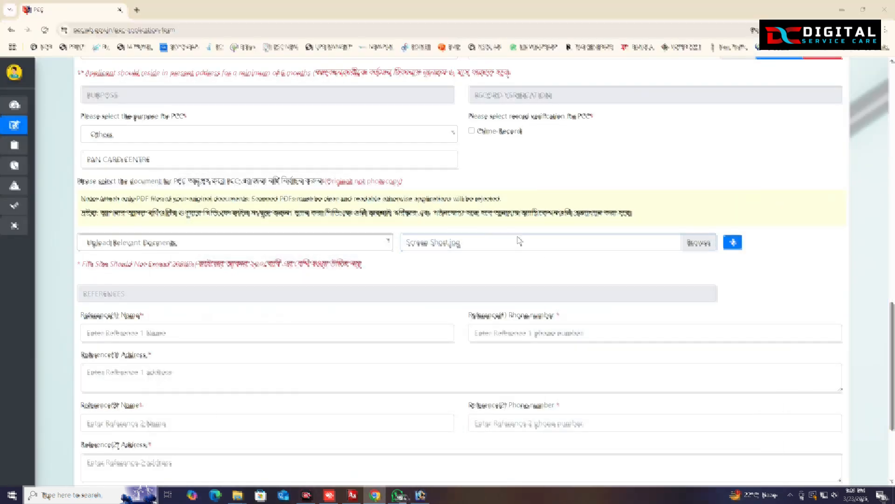
Upload PAN CENTRE REQ PCC.pdf into the documents table and acknowledge the success message
click(520, 241)
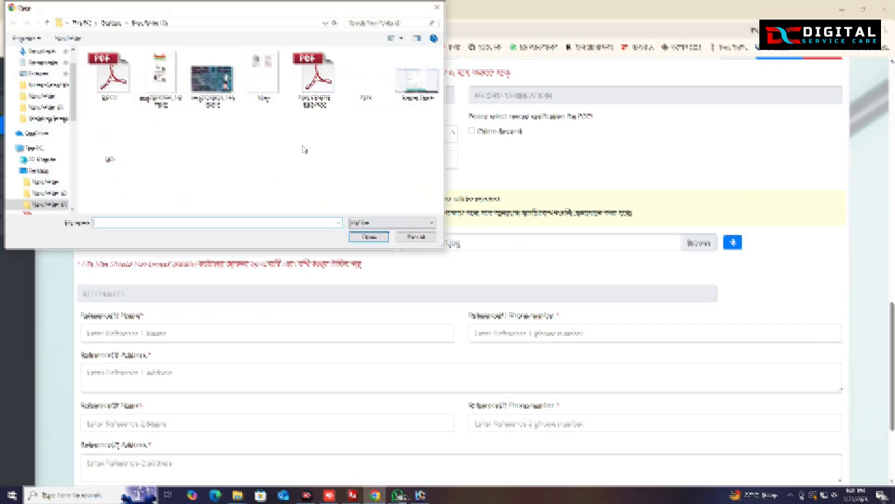
double_click(315, 85)
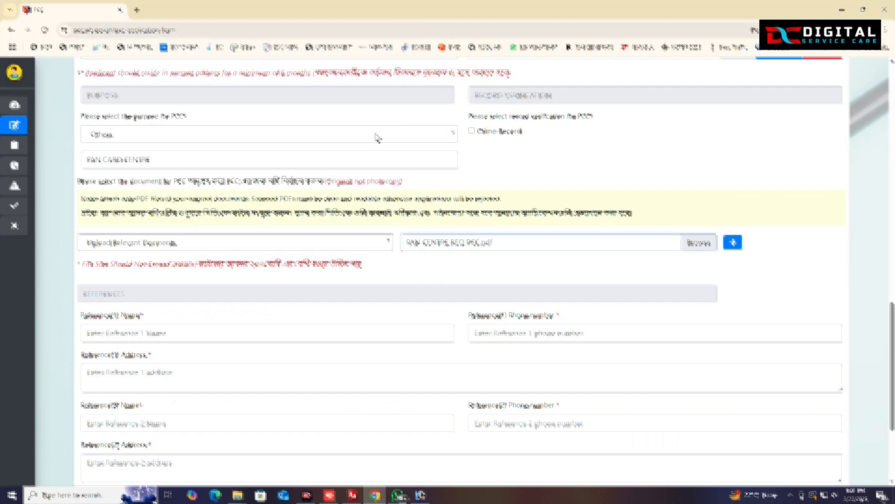
click(733, 244)
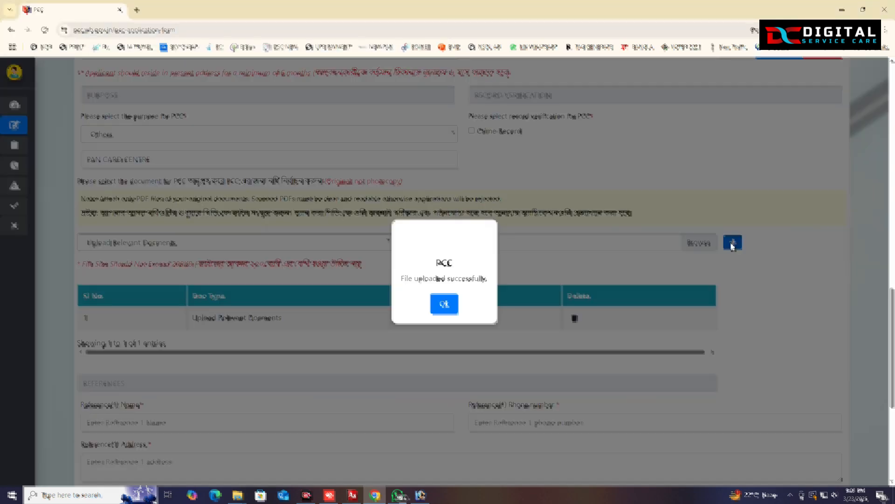
drag(402, 279, 492, 280)
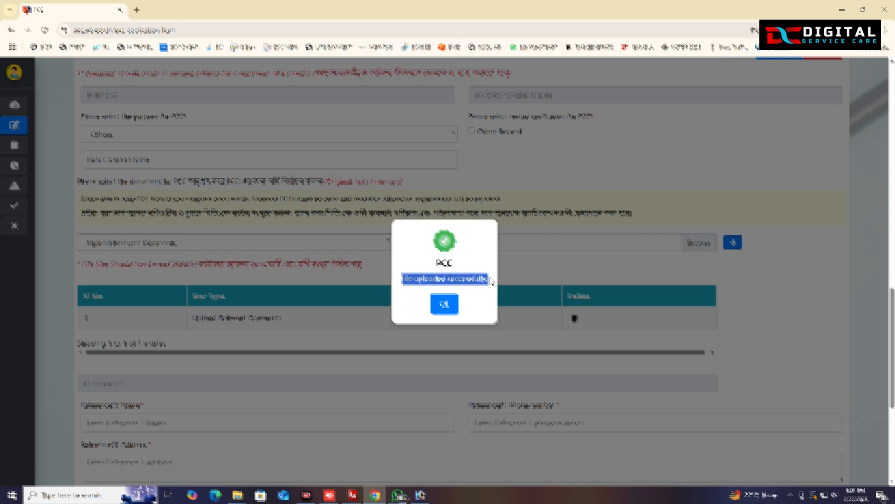
click(444, 305)
scroll(218, 341, down, 4)
scroll(187, 238, down, 5)
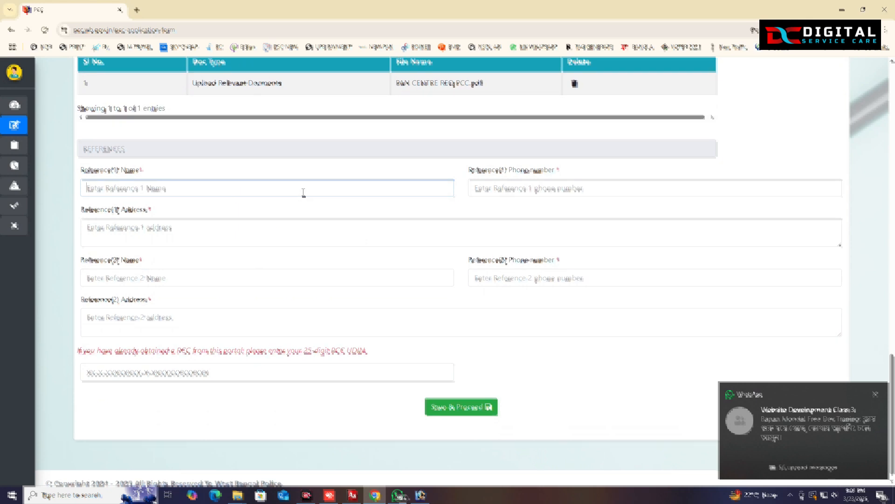
Enter the reference's name and full address in the References section, then Save & Proceed
scroll(373, 191, down, 1)
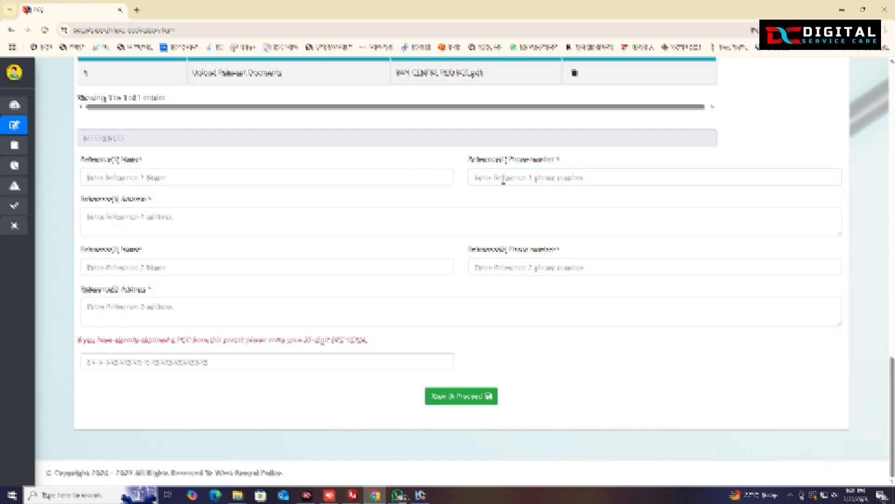
click(237, 178)
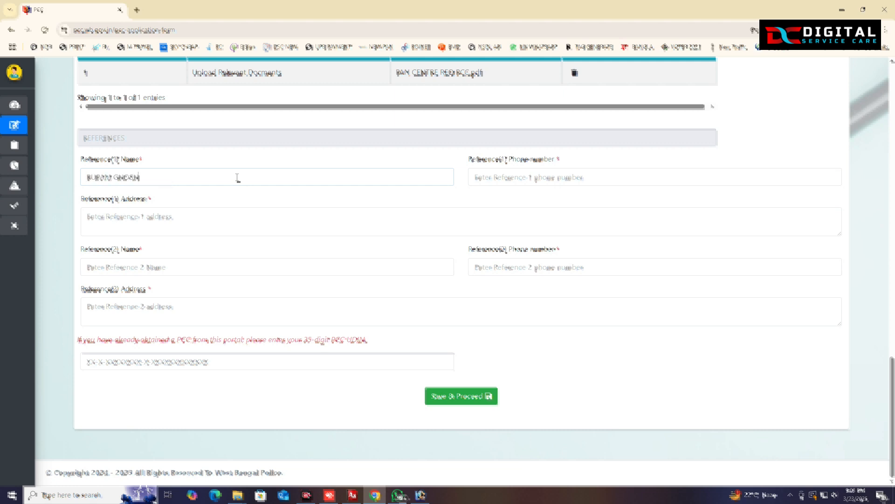
key(Tab)
click(135, 220)
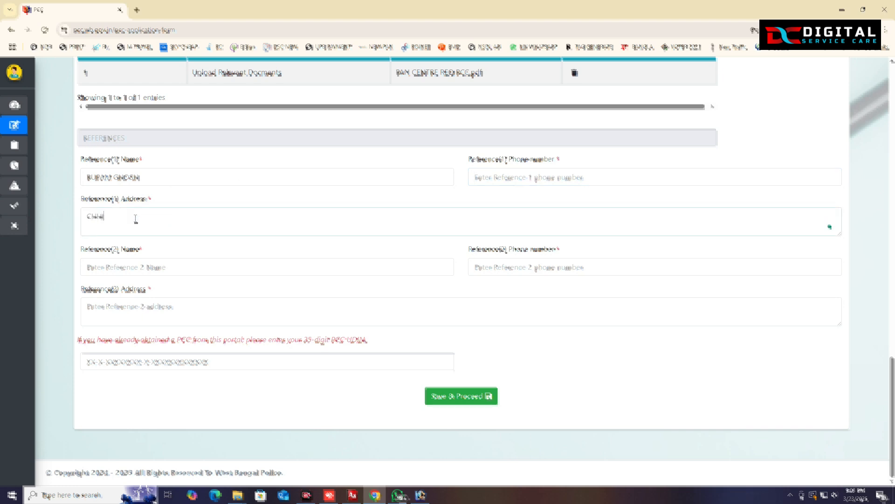
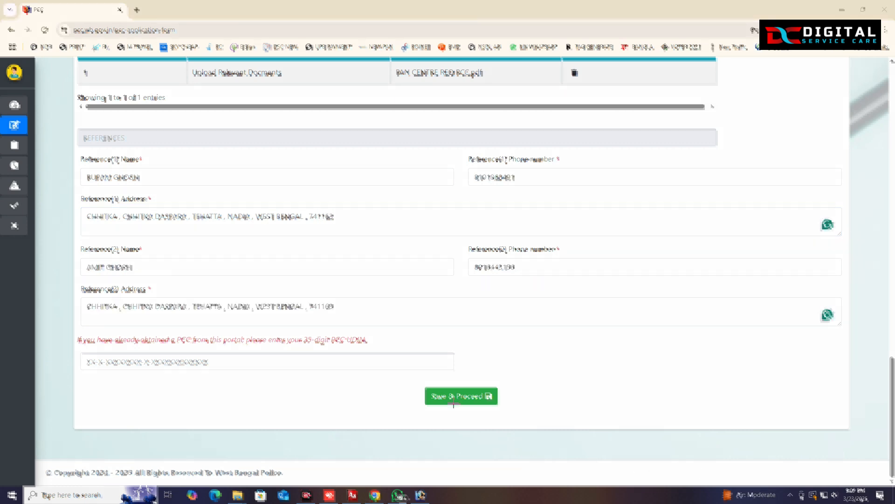
drag(201, 358, 246, 380)
drag(235, 350, 194, 378)
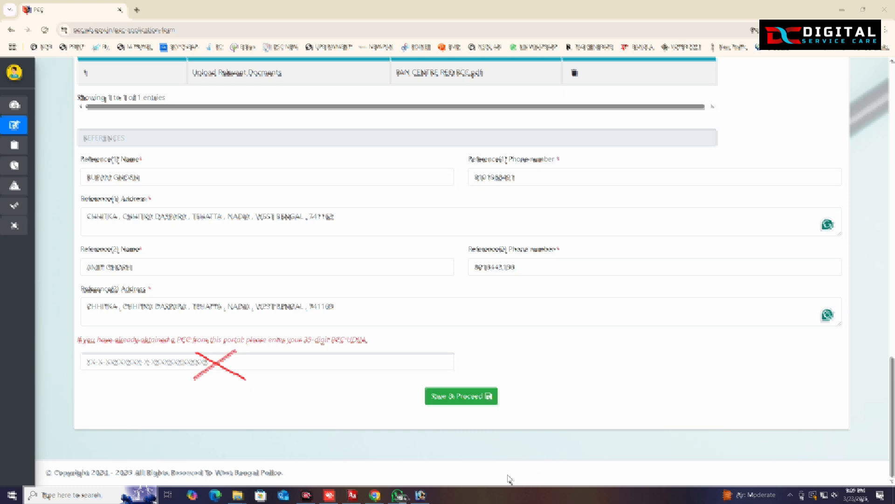
key(ctrl+z)
key(ctrl+z)
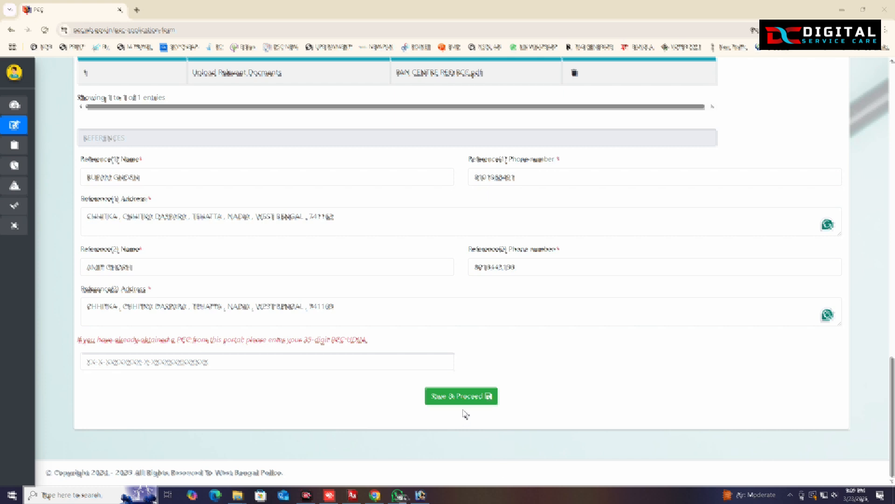
click(457, 399)
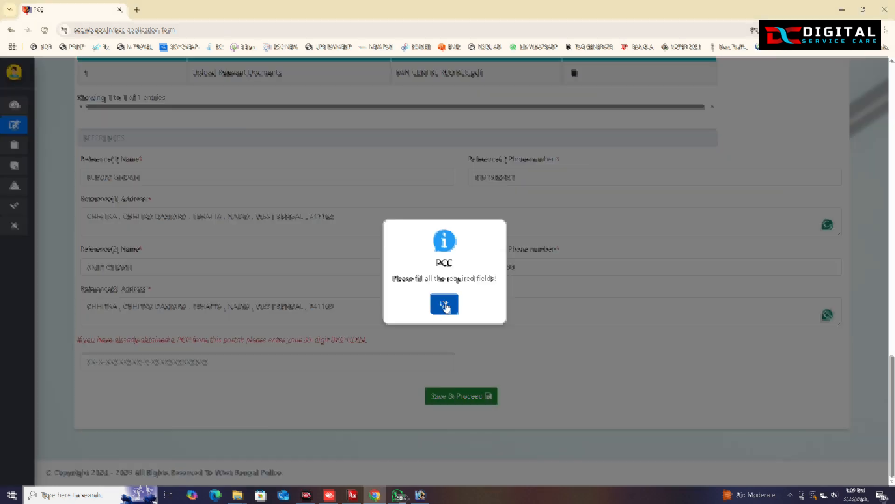
Dismiss the required-fields warning, tick the Crime Record verification option and save the application again
click(445, 305)
scroll(462, 317, up, 3)
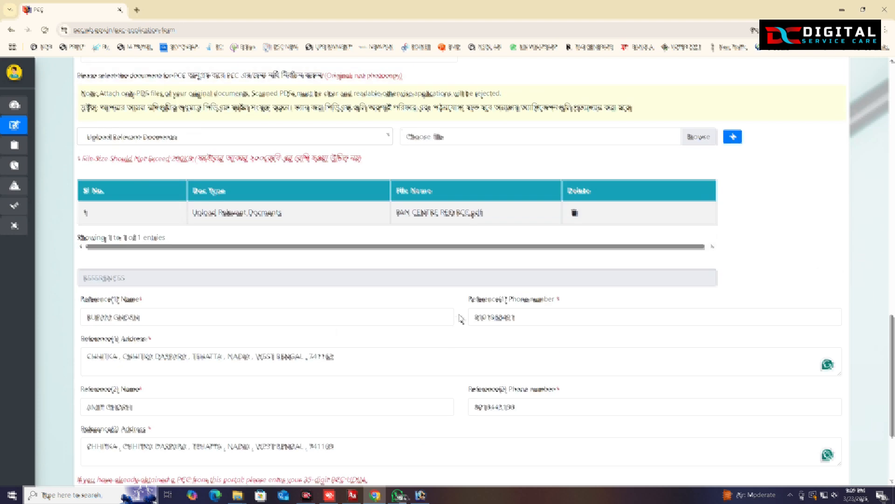
scroll(480, 297, up, 3)
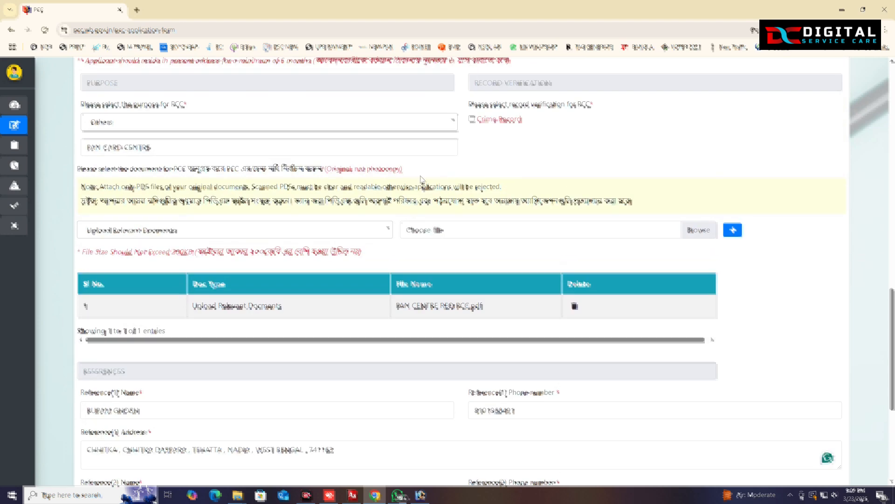
scroll(512, 166, up, 2)
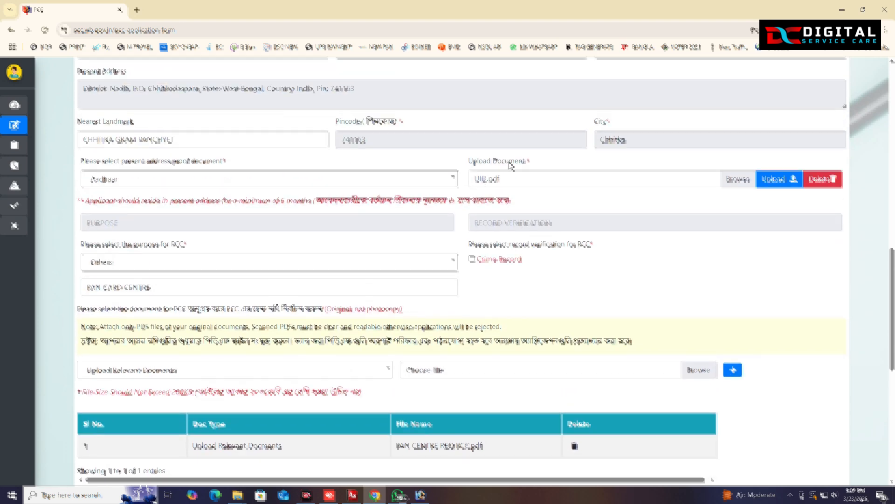
scroll(512, 166, up, 6)
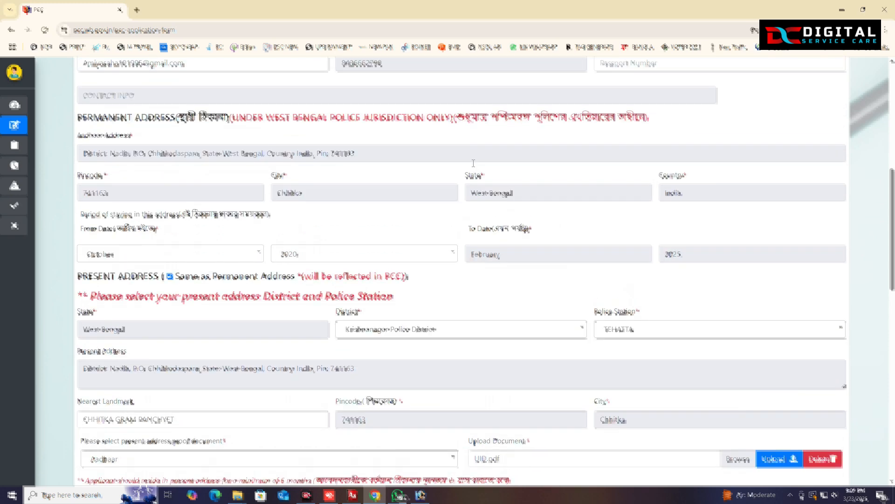
scroll(473, 164, up, 7)
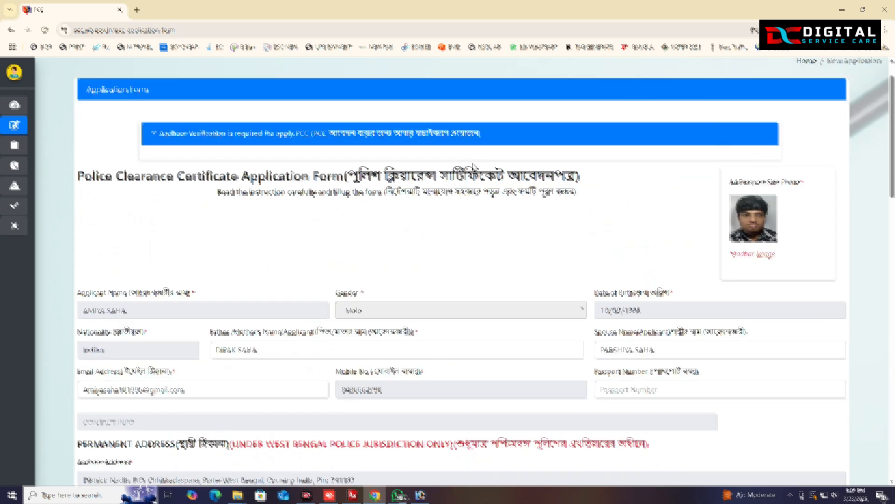
scroll(473, 165, down, 7)
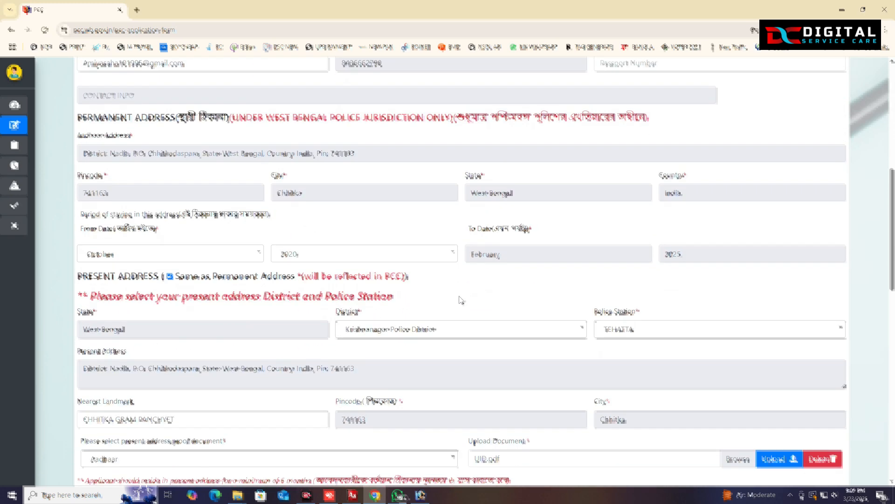
scroll(461, 300, down, 4)
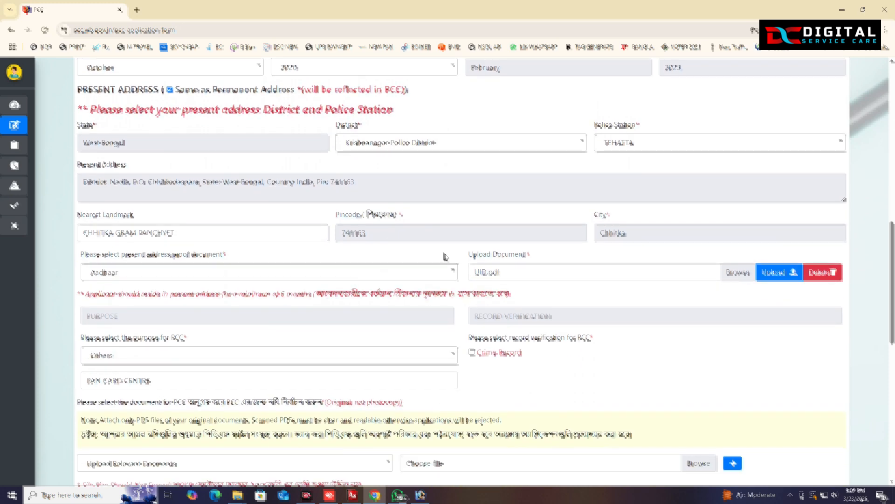
scroll(428, 233, down, 2)
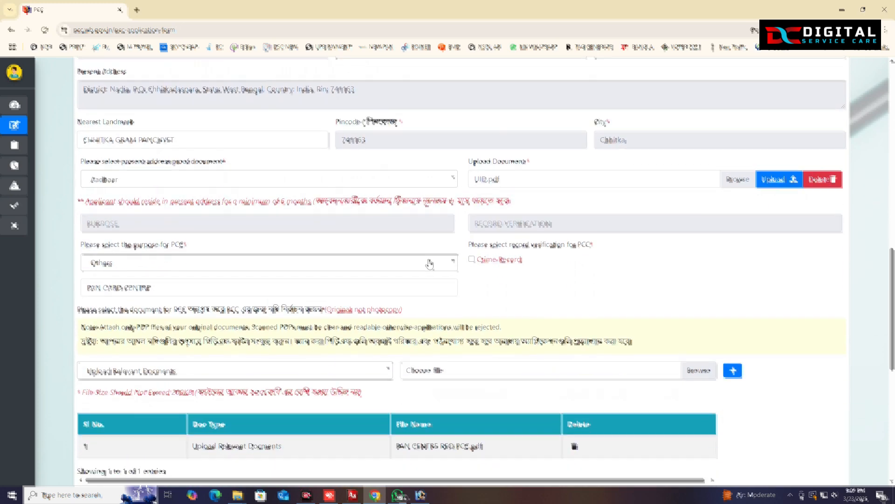
scroll(400, 276, down, 1)
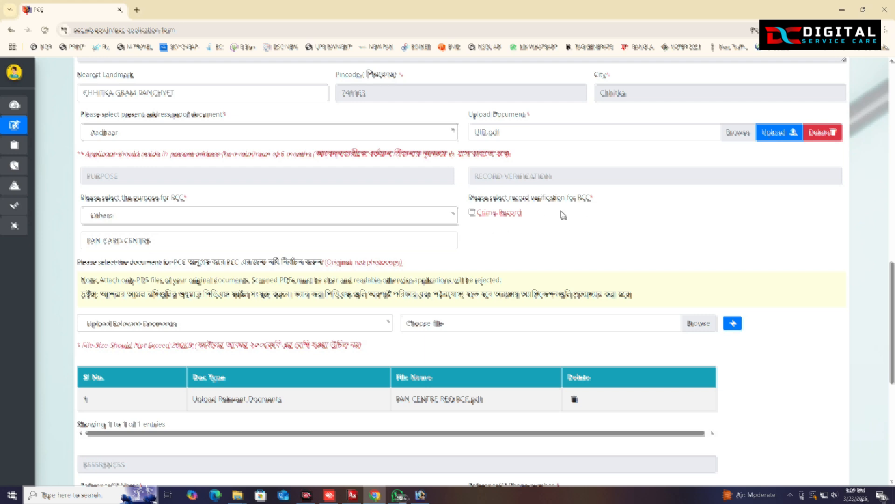
scroll(393, 286, down, 1)
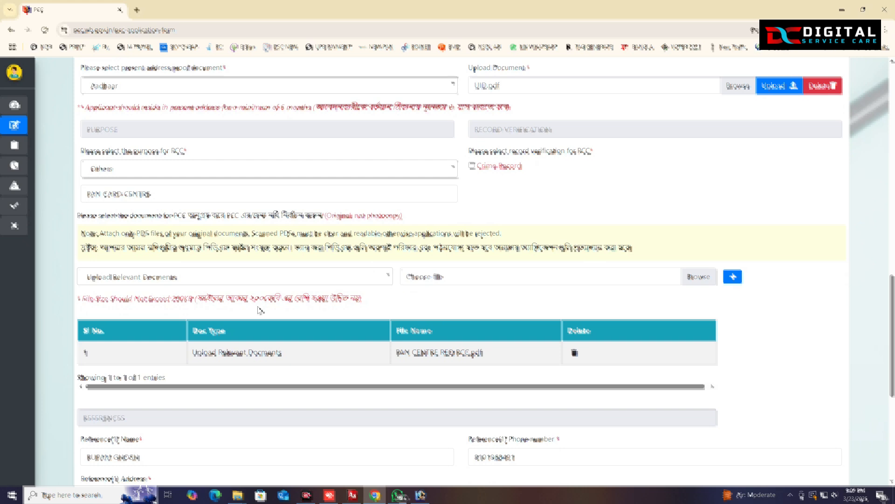
scroll(394, 286, down, 4)
scroll(247, 343, down, 2)
scroll(242, 351, up, 7)
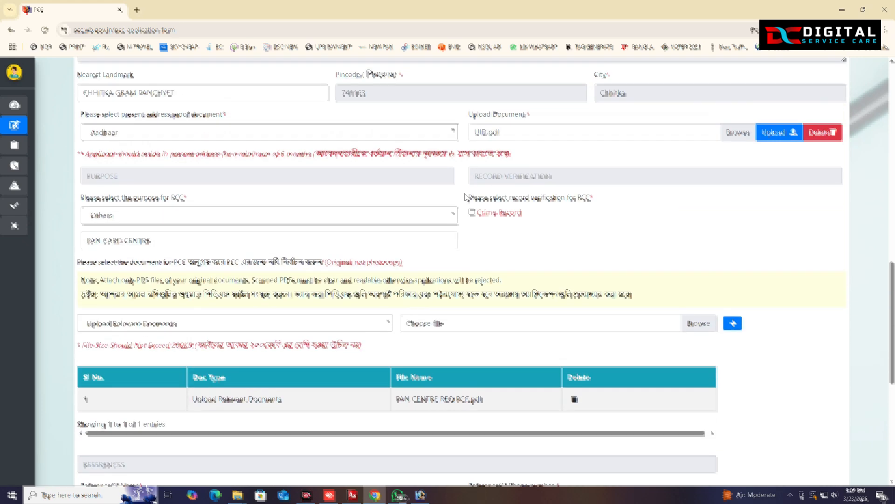
click(472, 212)
scroll(560, 233, down, 2)
scroll(559, 254, down, 5)
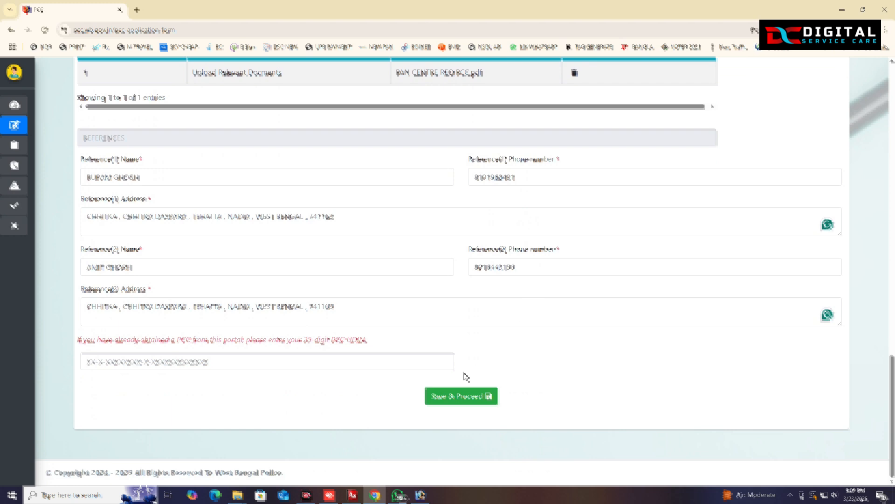
click(442, 397)
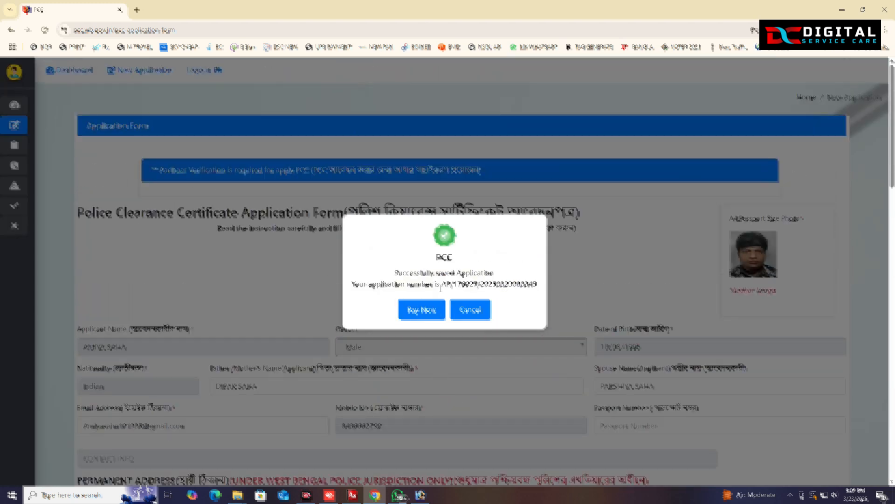
Select the newly issued application number and continue to the 300 fee payment page
drag(441, 284, 541, 286)
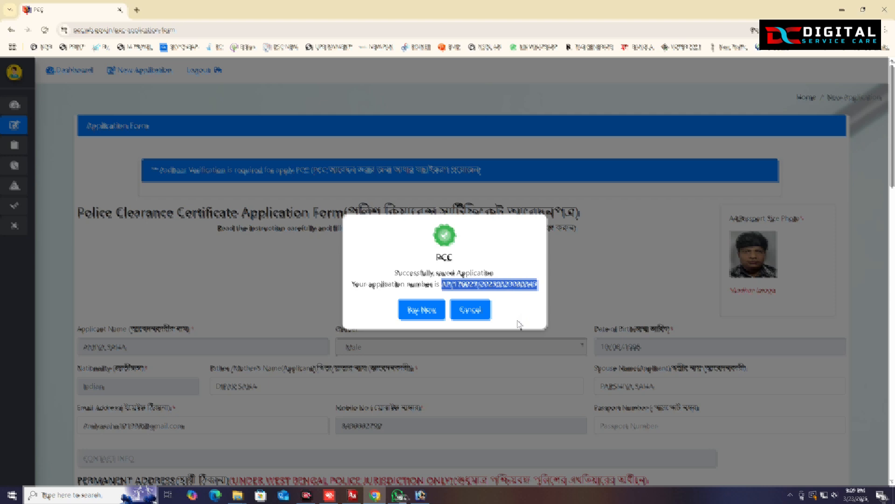
click(695, 478)
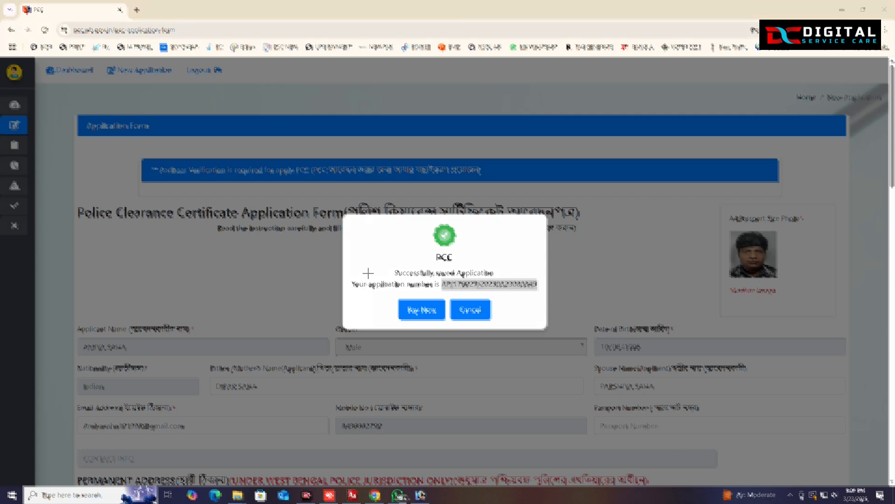
mouse_move(346, 279)
mouse_down()
mouse_move(411, 294)
mouse_move(540, 294)
mouse_up()
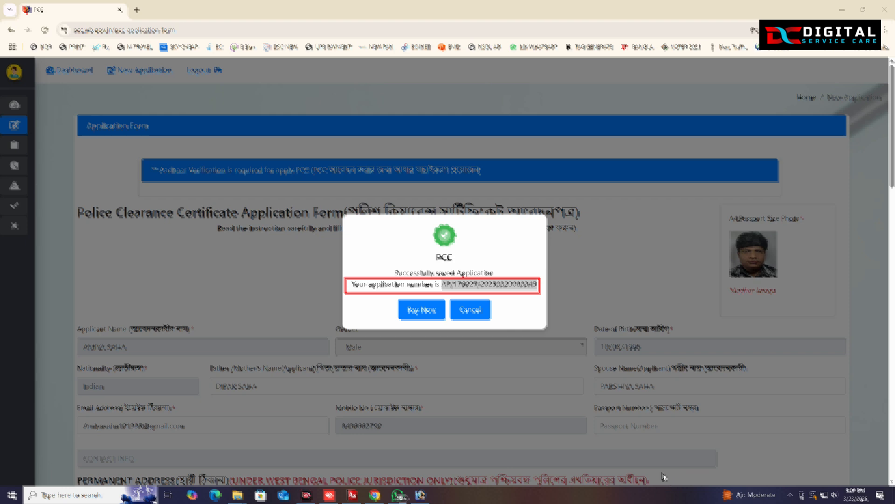
click(417, 312)
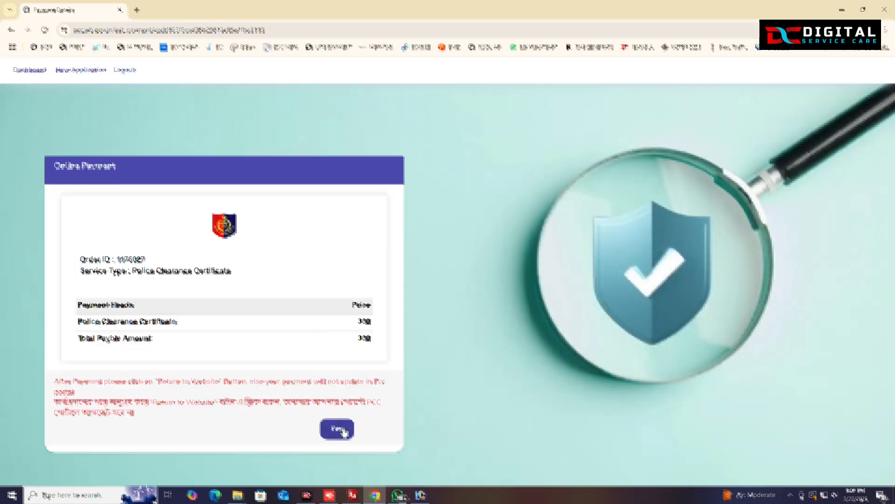
Choose payment through the SBI Payment Gateway and confirm, reaching the 300.00 SBIePay details page
click(337, 428)
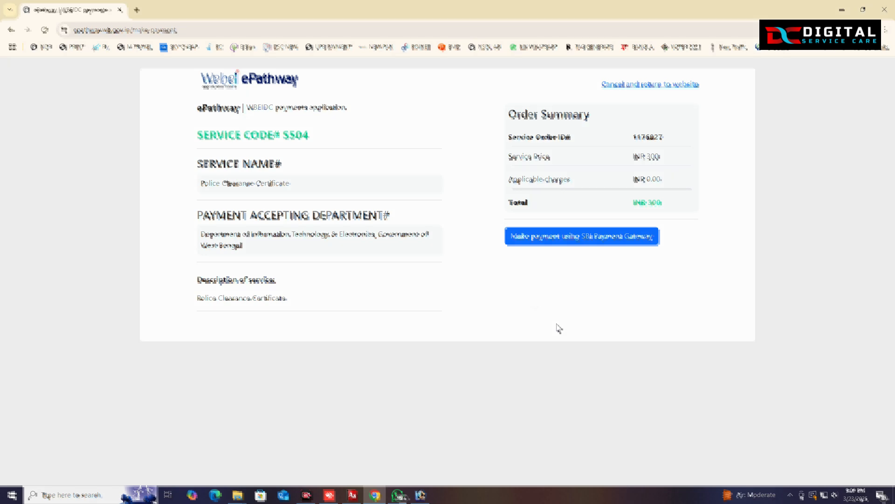
click(548, 241)
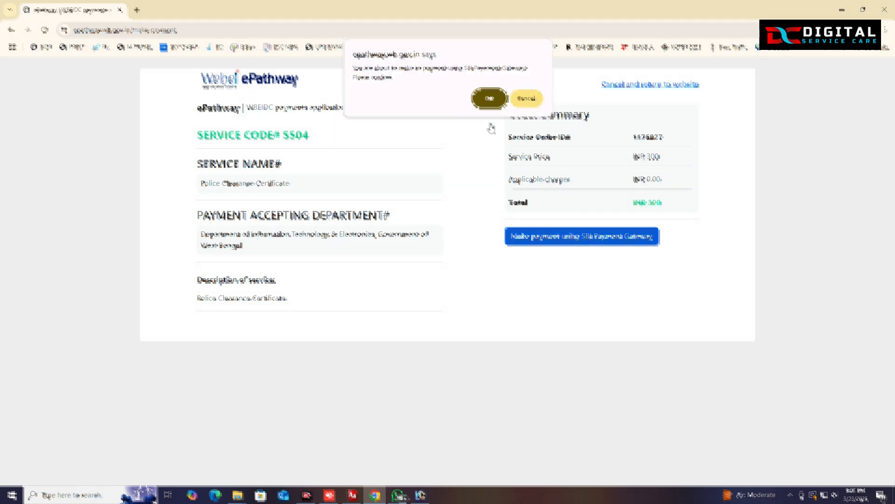
click(488, 96)
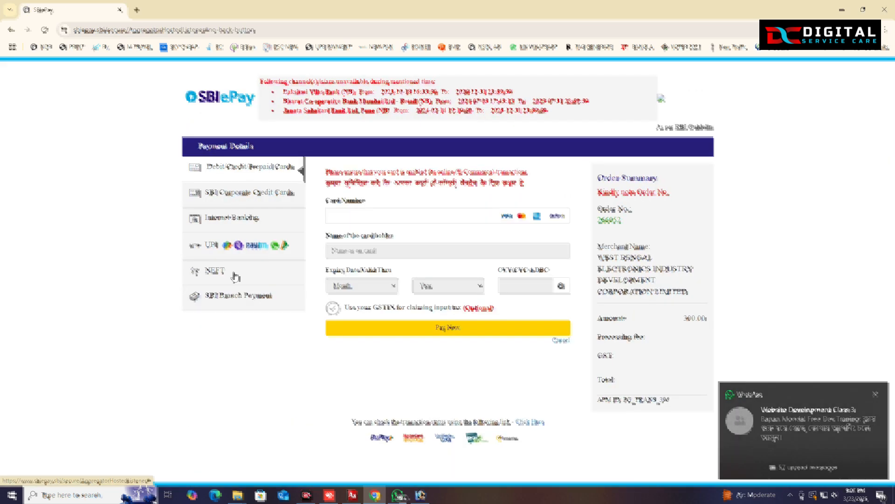
Pay the INR 300 fee in SBI ePay using the UPI QR code option
click(222, 248)
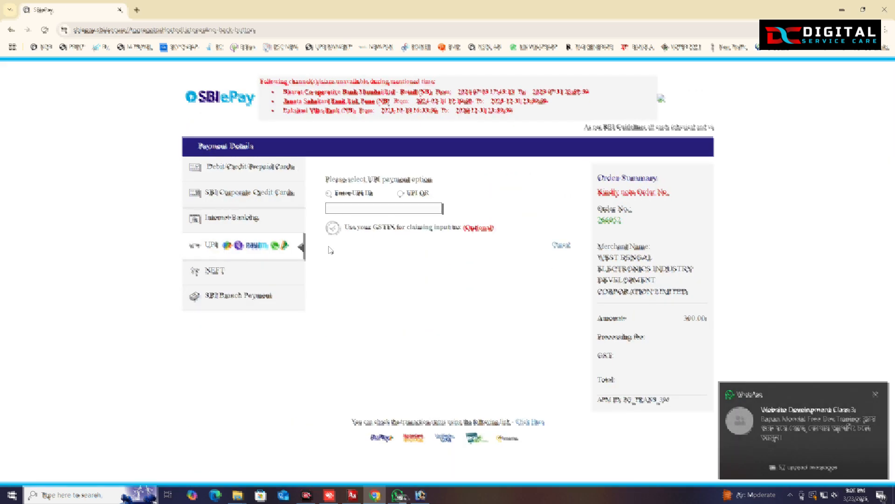
click(400, 193)
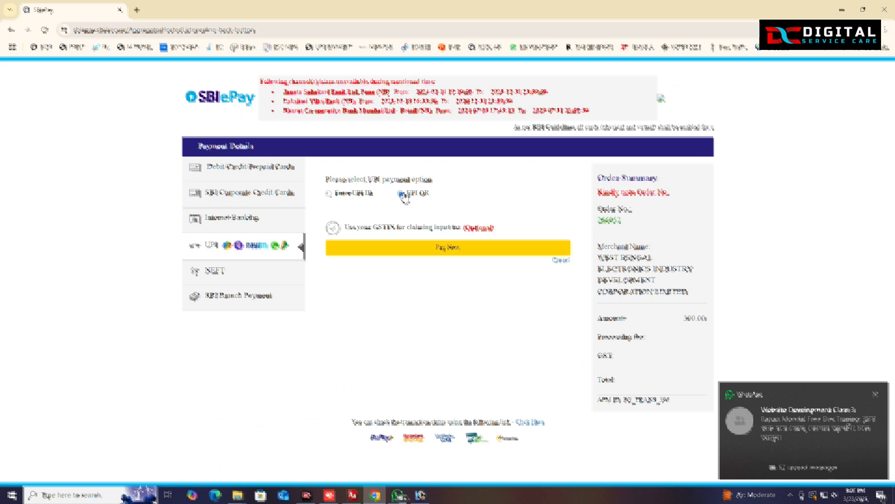
click(426, 249)
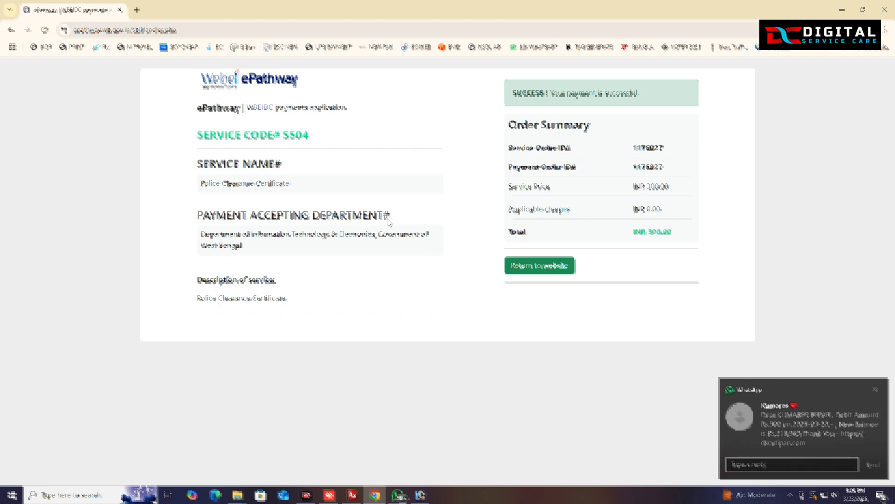
Return to the PCC website and open the dashboard showing one application pending approval
click(560, 278)
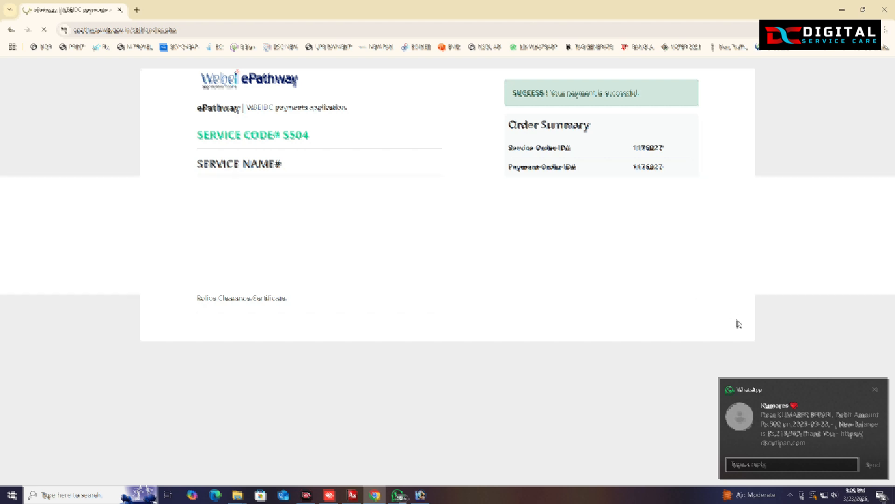
click(875, 391)
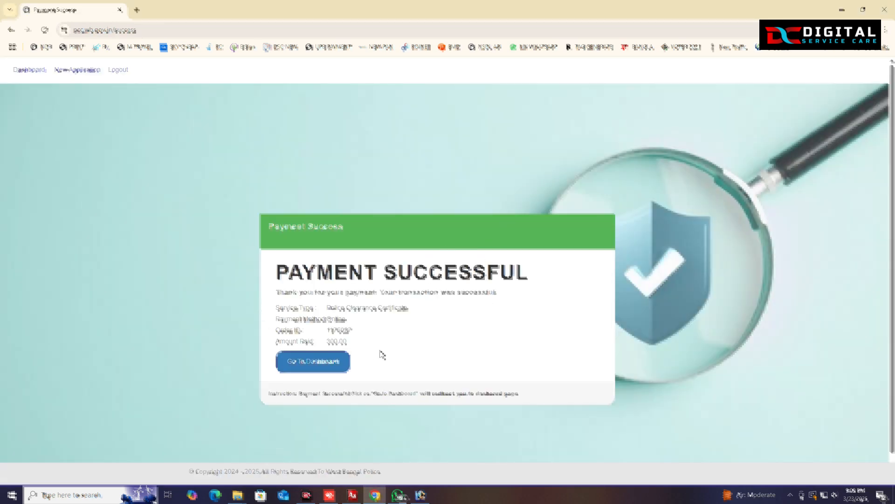
click(321, 368)
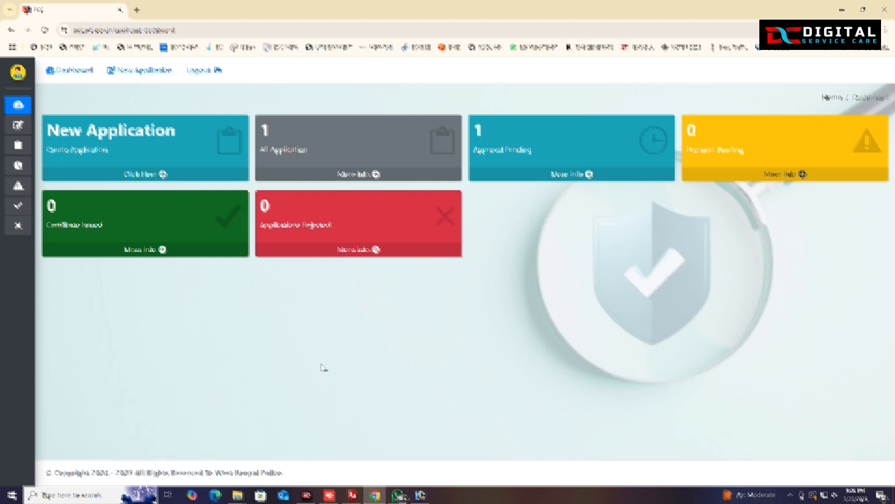
Open the All Applications list from the dashboard's All Application card via 'More info'
click(354, 176)
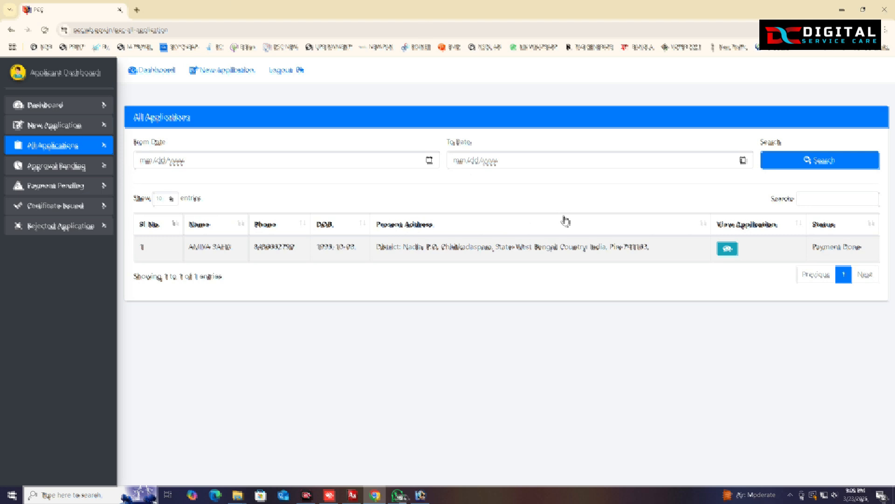
Download and save the application PDF, then open it from Chrome's downloads
click(728, 250)
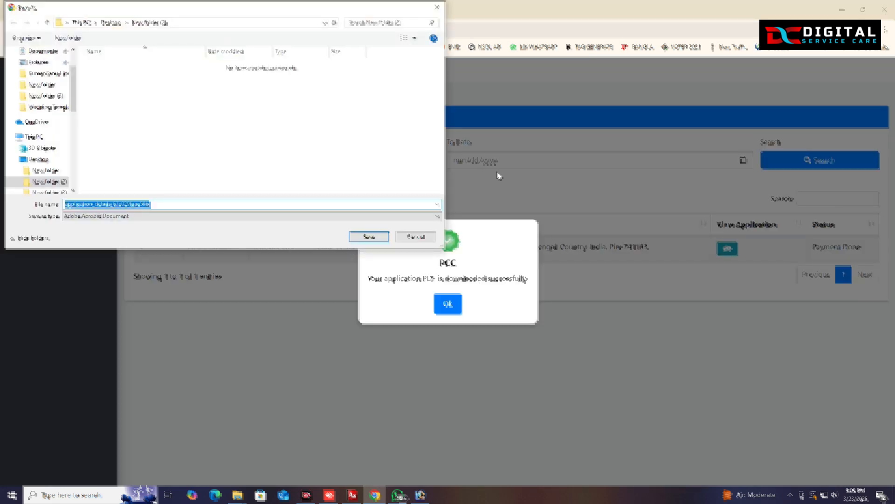
click(377, 238)
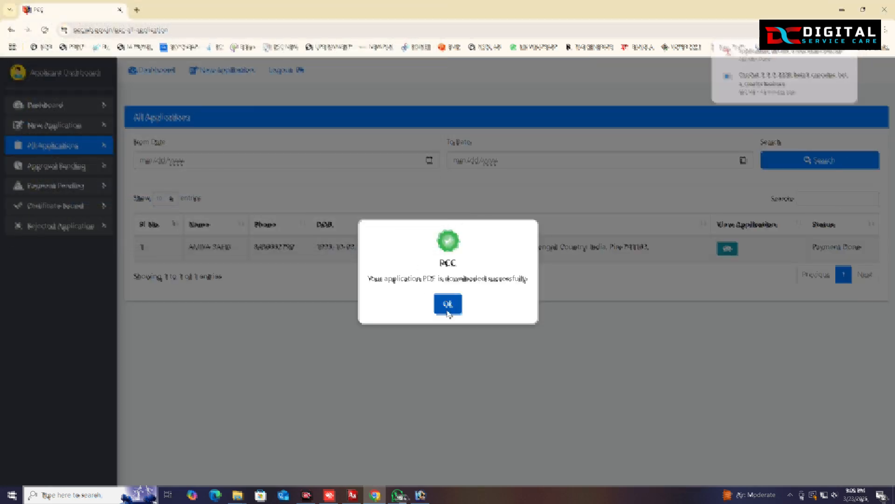
click(448, 303)
click(851, 30)
click(804, 73)
Scroll through both pages of the application PDF to review it
scroll(559, 198, down, 3)
scroll(569, 204, up, 3)
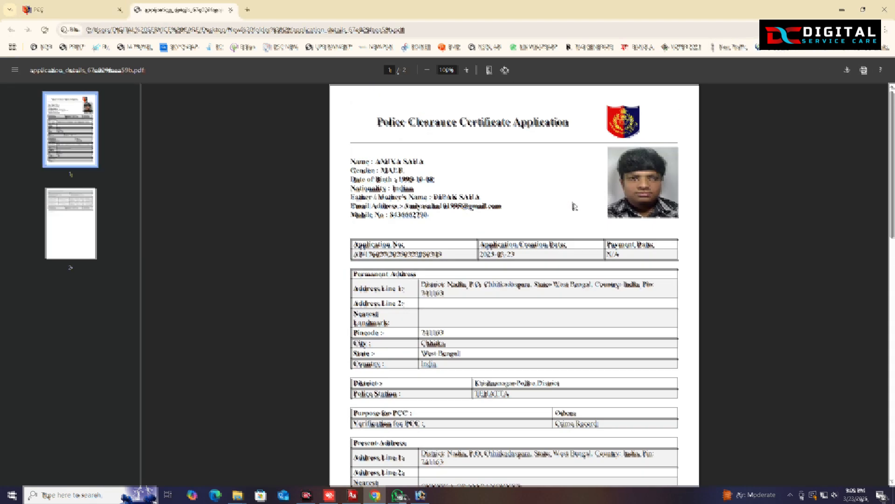
scroll(574, 207, down, 10)
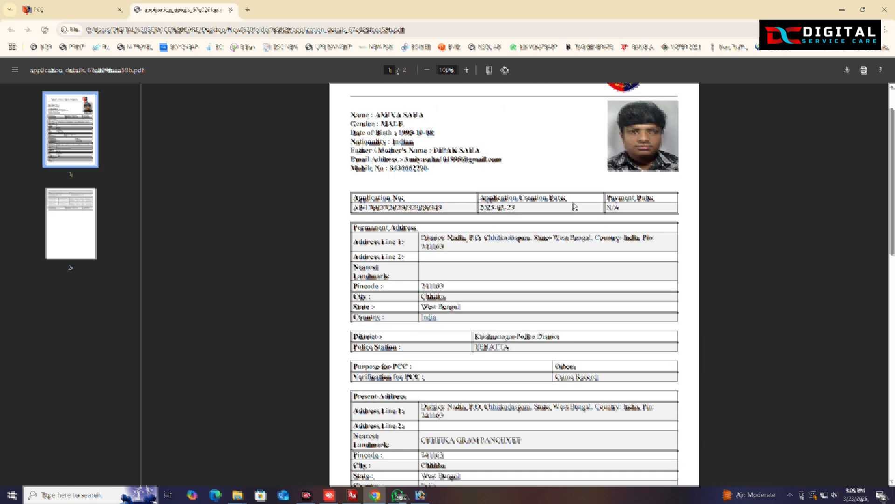
scroll(572, 214, down, 4)
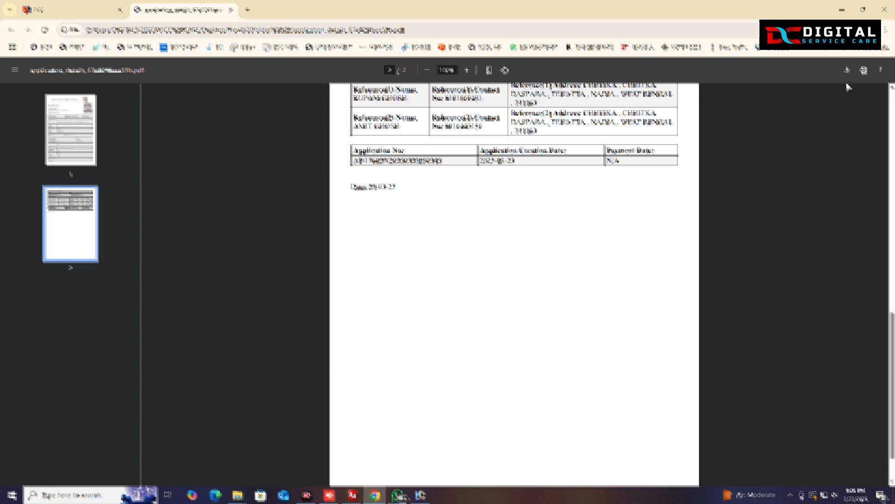
Show the downloaded PDF in New folder (2) and bring up its context menu
click(399, 495)
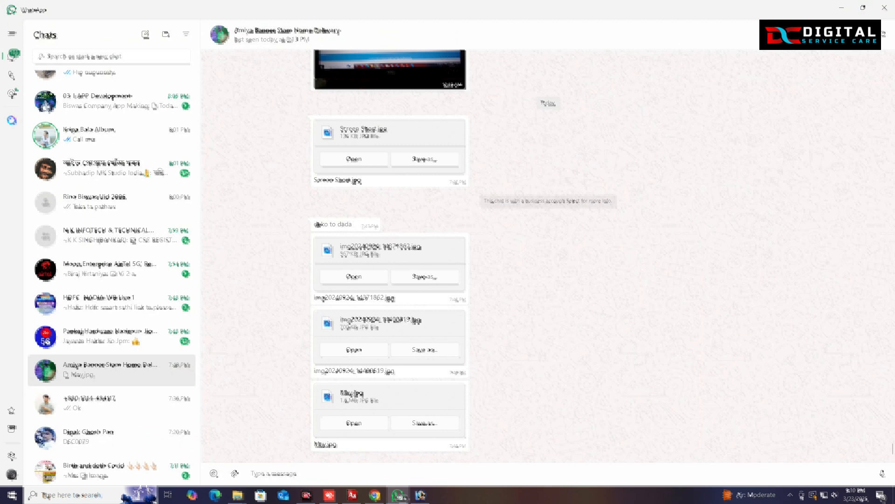
click(848, 69)
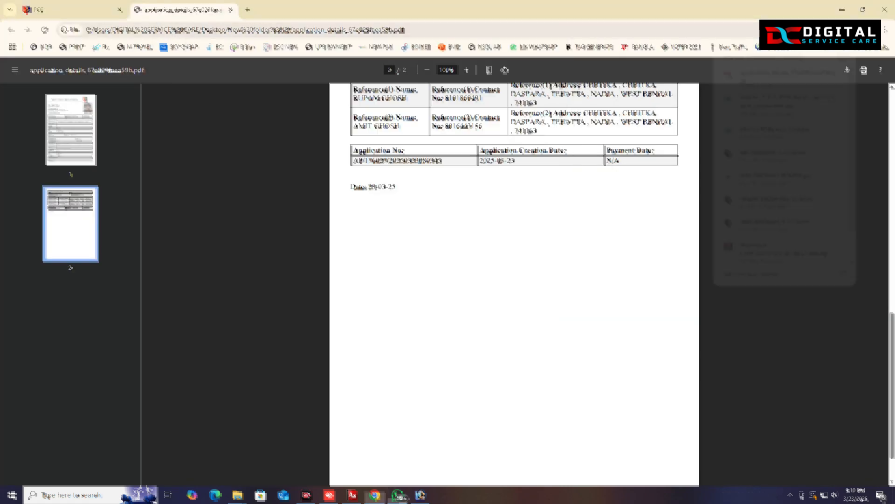
click(828, 77)
right_click(574, 137)
Copy the application PDF and start attaching a document in the WhatsApp chat
click(593, 276)
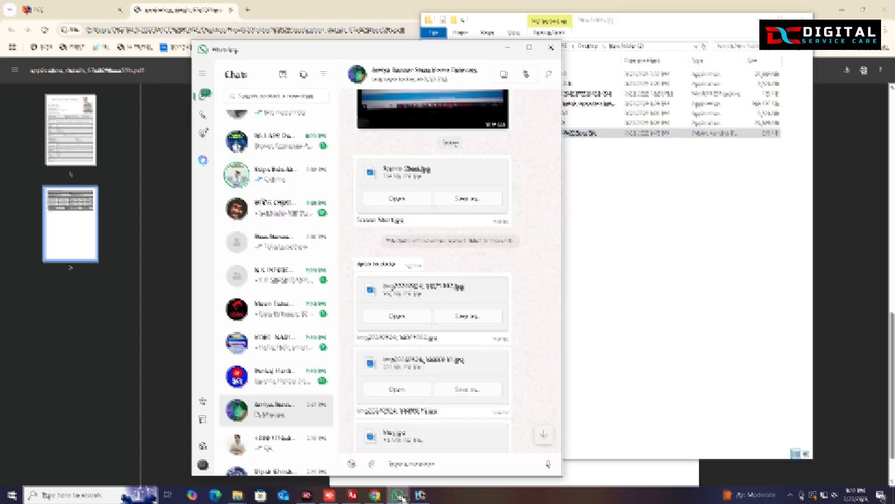
click(398, 495)
click(372, 463)
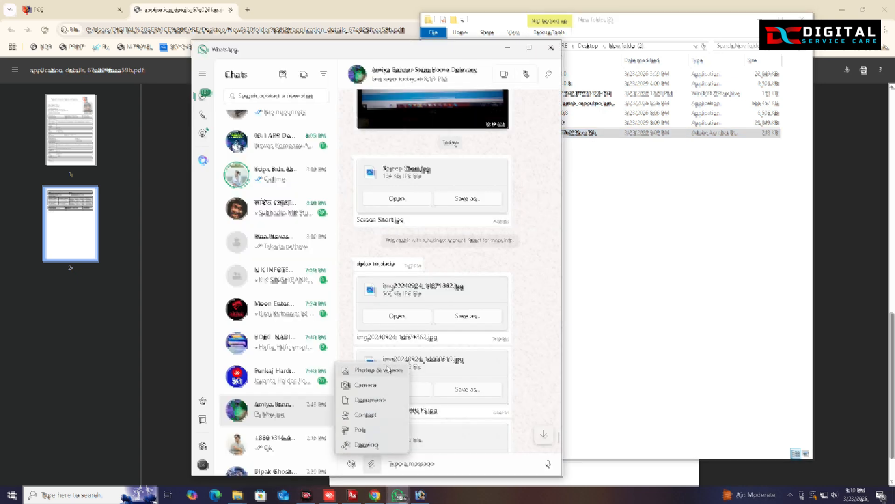
click(373, 400)
Paste the PDF into New folder (3) in the file picker, attach it and send it
right_click(321, 184)
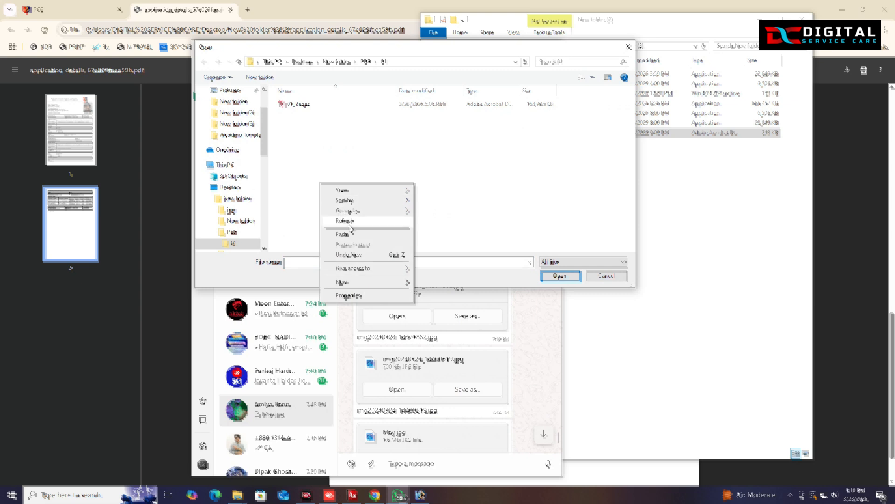
click(236, 124)
right_click(354, 194)
click(369, 244)
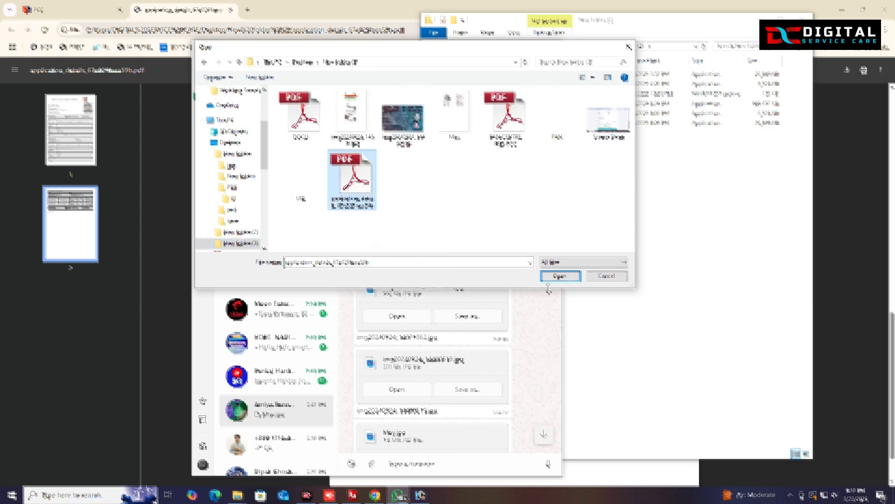
click(558, 277)
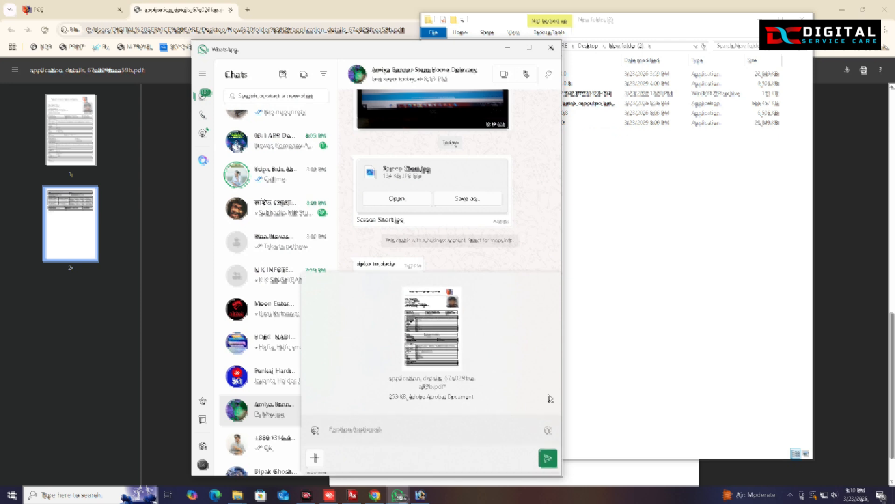
click(548, 457)
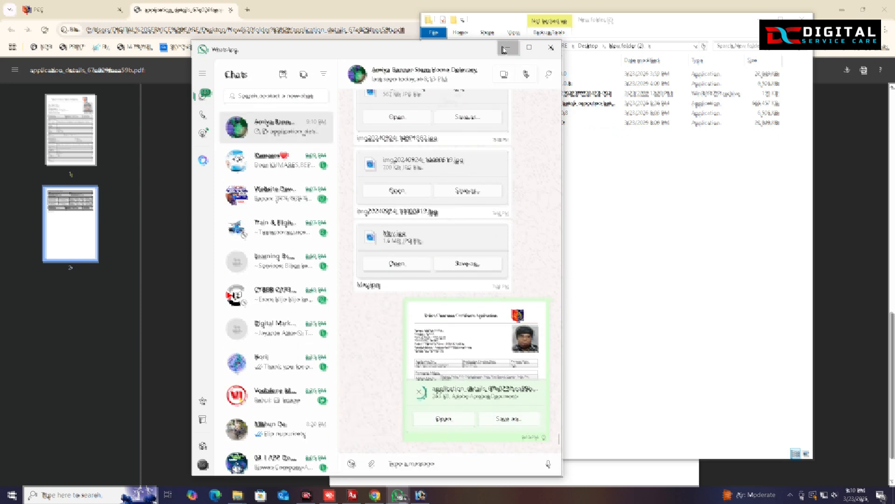
Minimize WhatsApp and close the stray help window and File Explorer
click(508, 48)
click(808, 32)
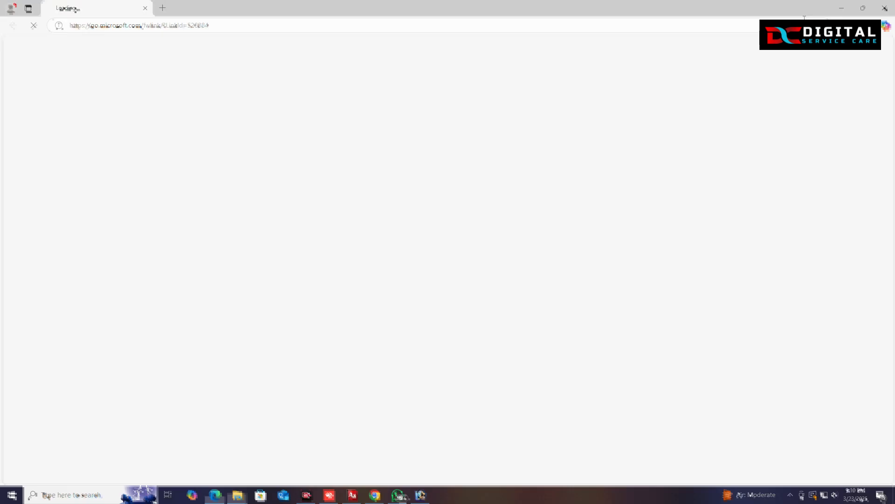
click(815, 24)
click(885, 8)
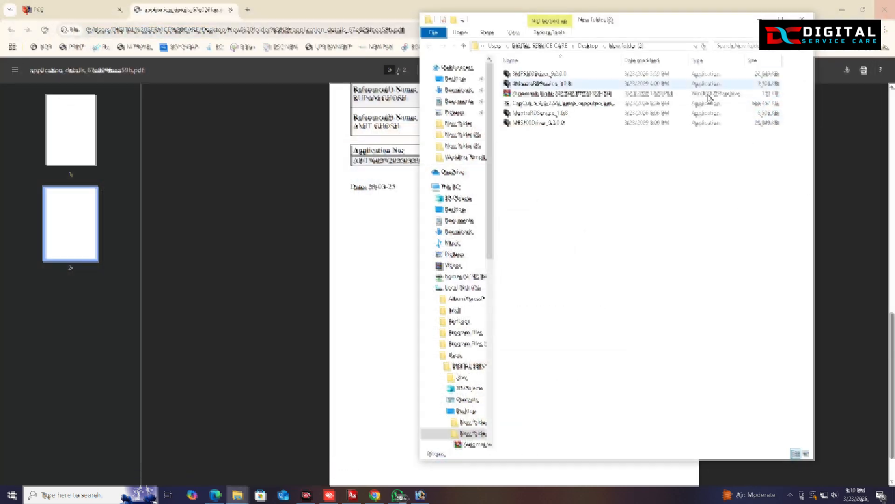
click(803, 18)
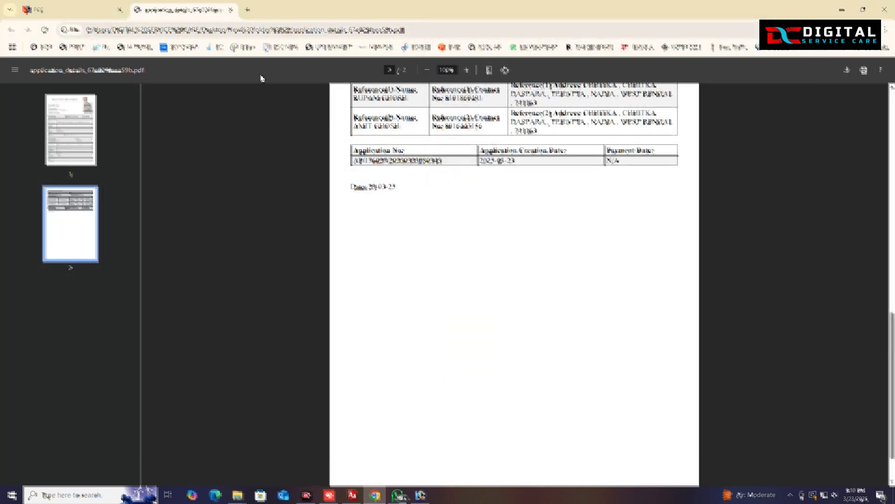
Close the PDF tab and check the Approval Pending list from the sidebar and dashboard card
click(231, 10)
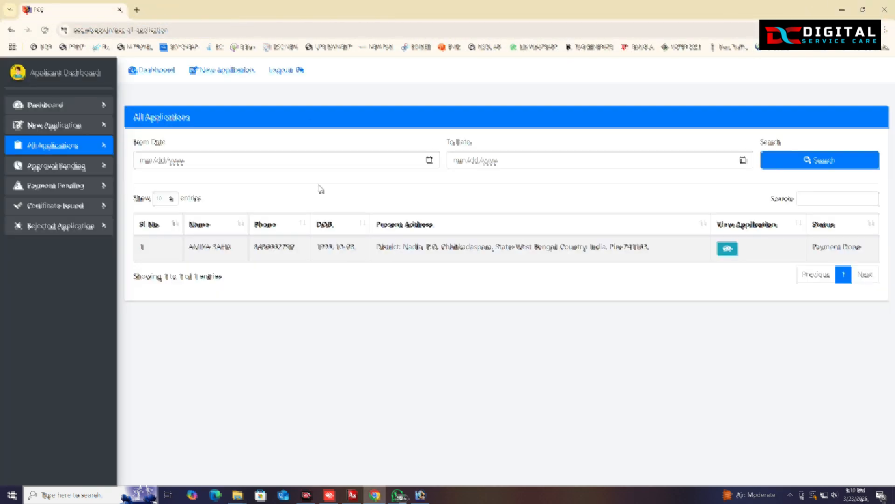
click(72, 171)
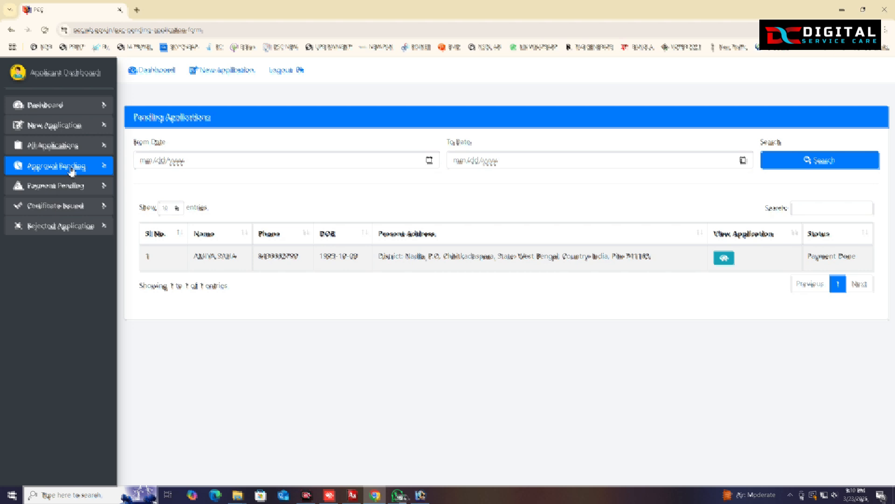
click(72, 171)
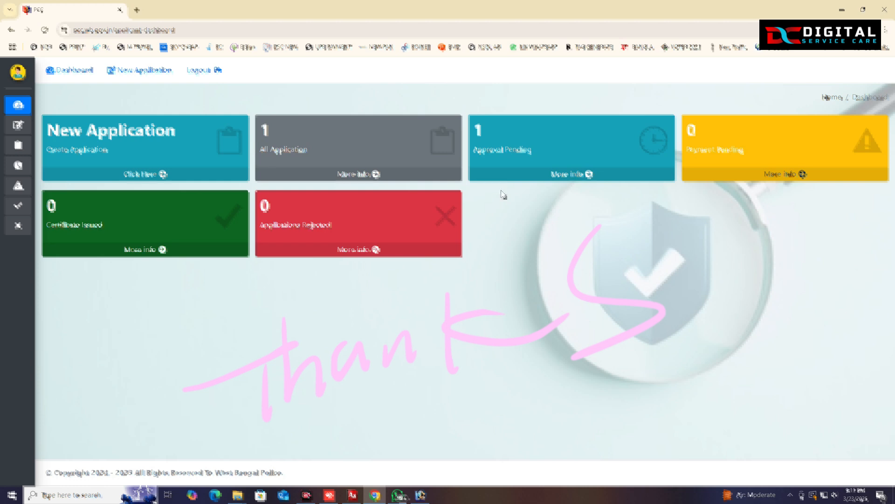
click(564, 179)
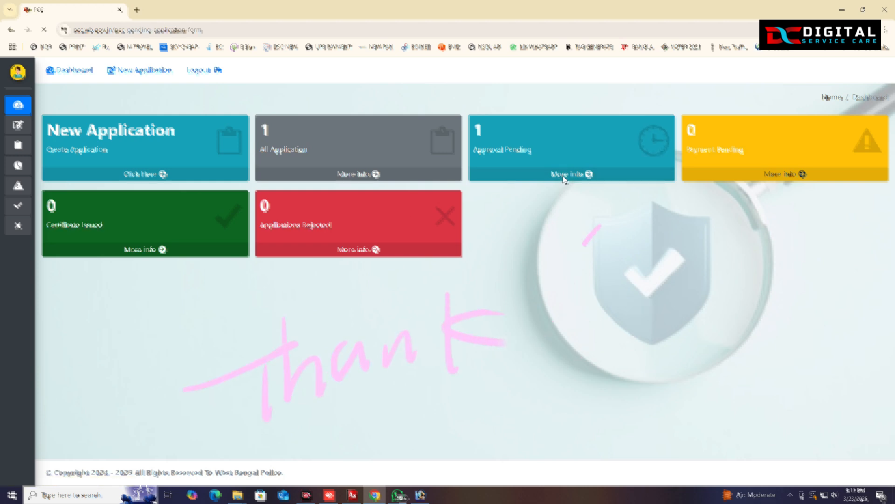